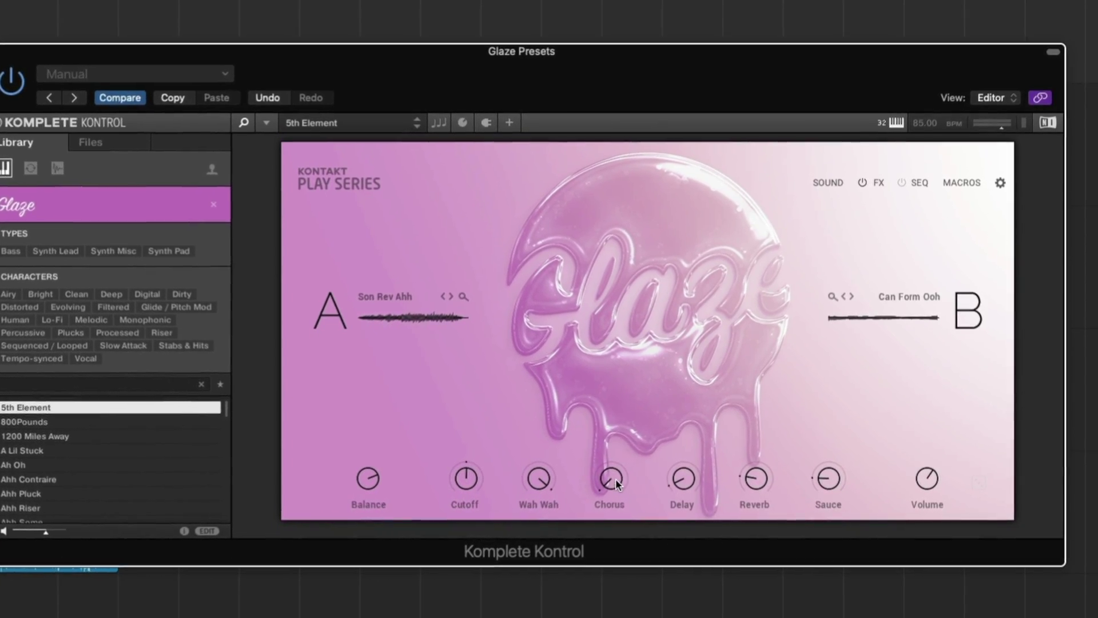
Step: Increase the Chorus macro amount on the Glaze panel
left_click_drag(615, 484, 609, 414)
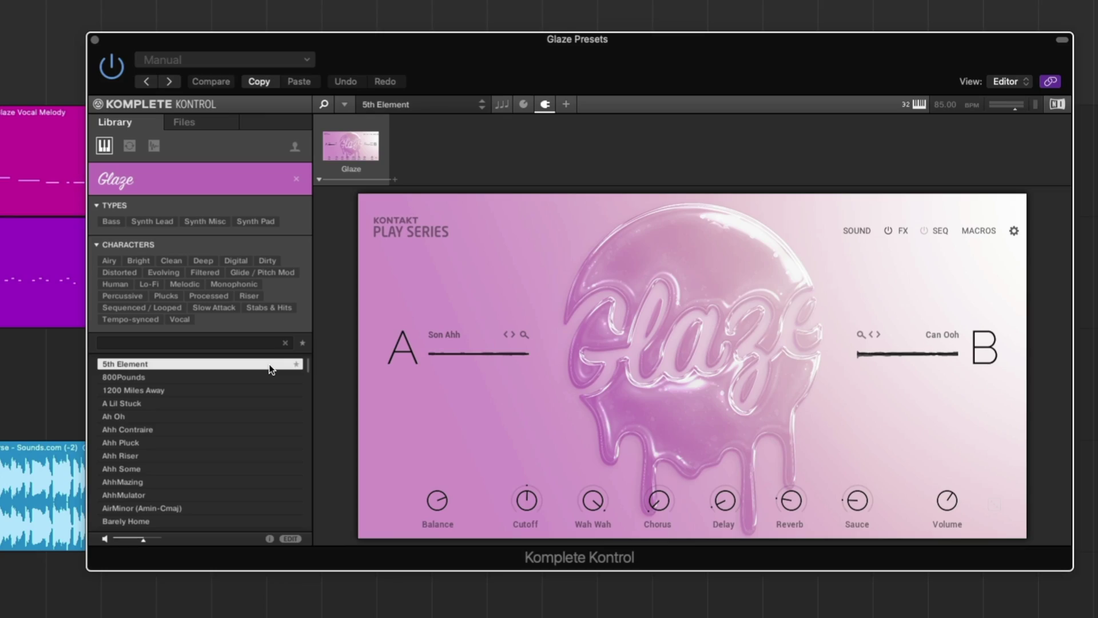
Step: Audition the Glaze presets Ahh Riser, AirMinor (Amin-Cmaj), Can of Bass and Cloudy Judgment
left_click(224, 455)
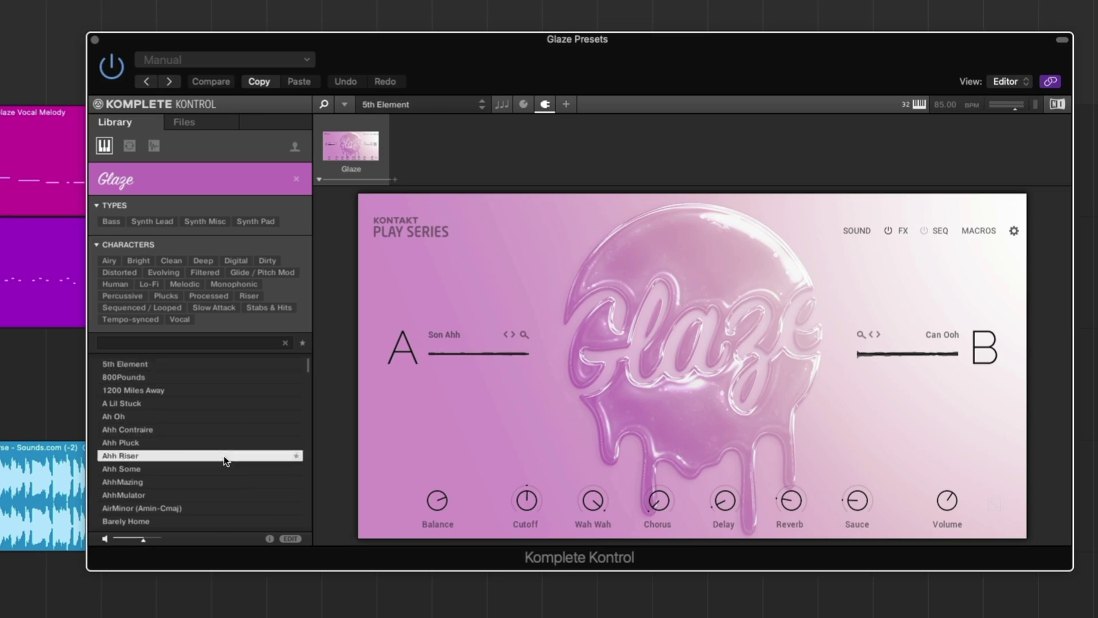
left_click(212, 507)
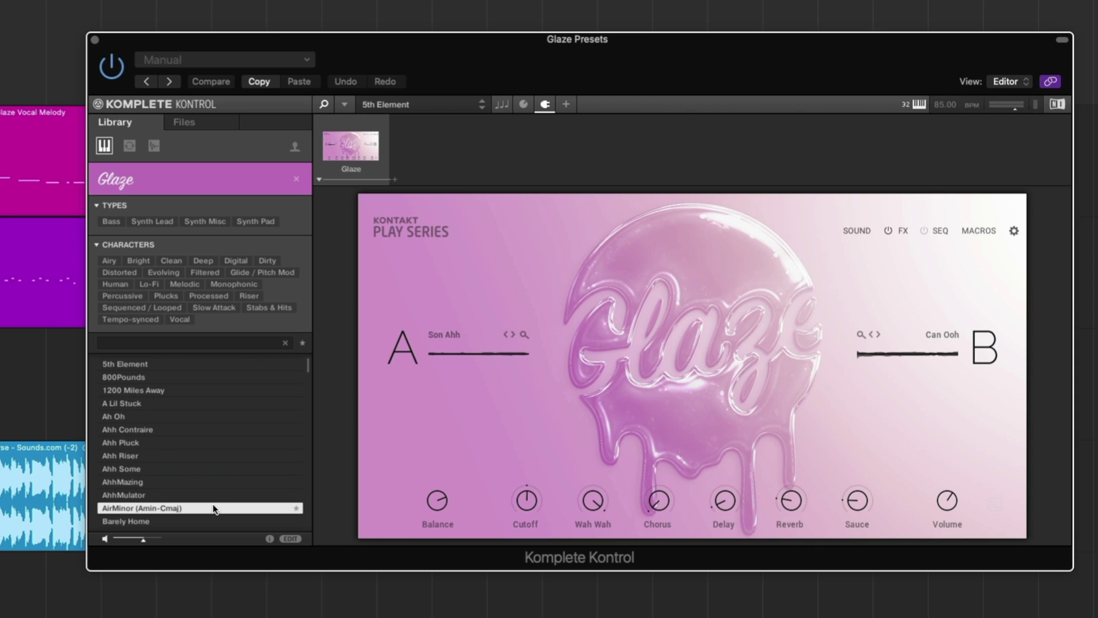
scroll(213, 509, "down", 5)
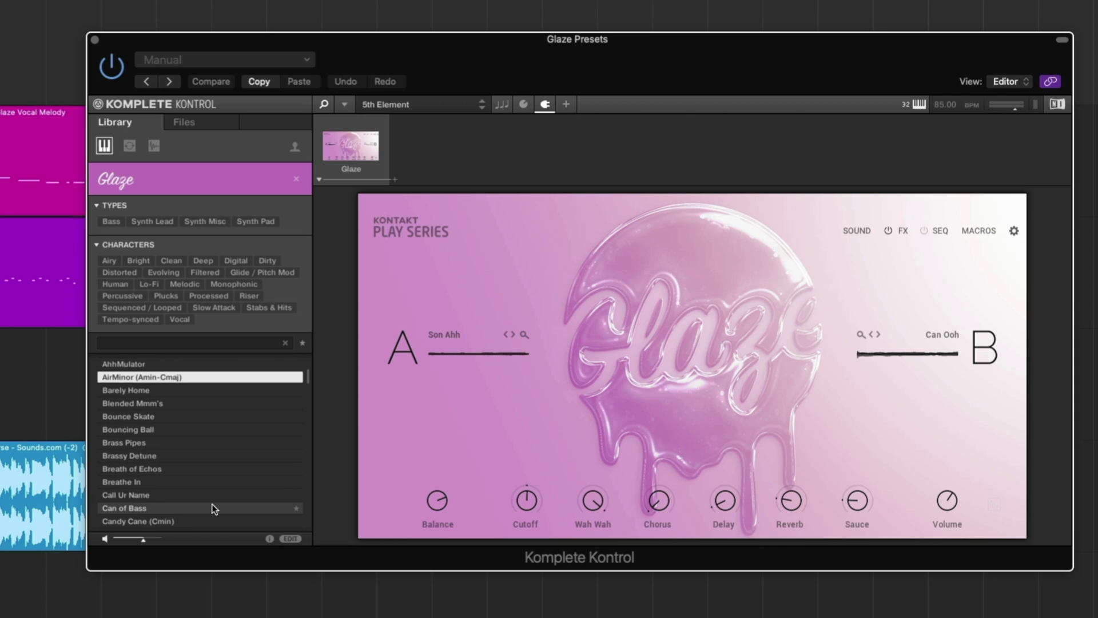
left_click(213, 509)
scroll(213, 509, "down", 4)
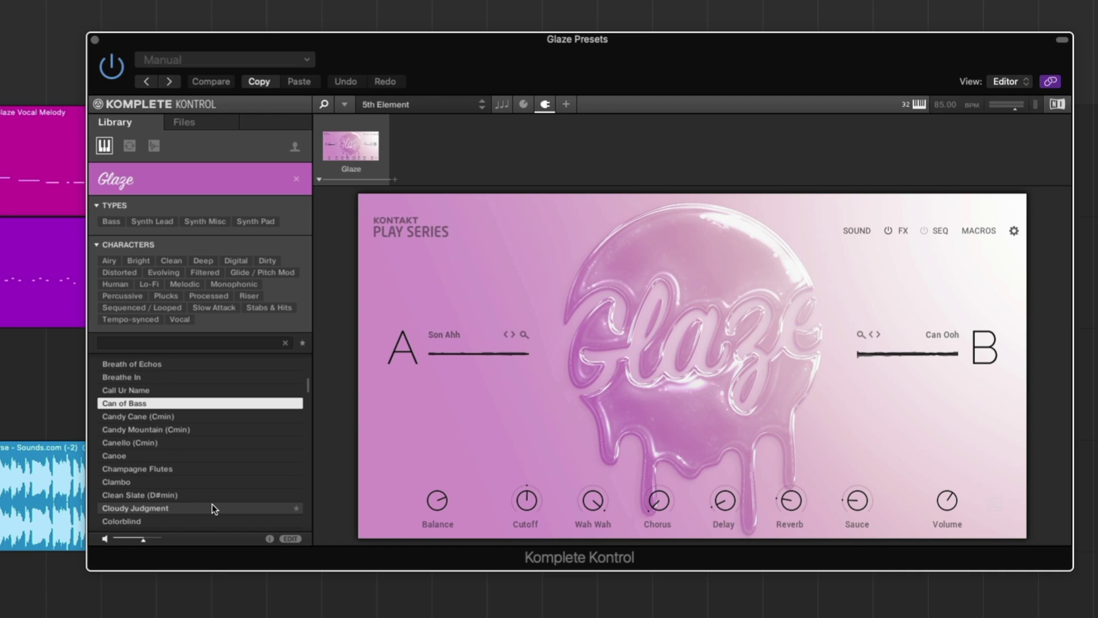
left_click(213, 507)
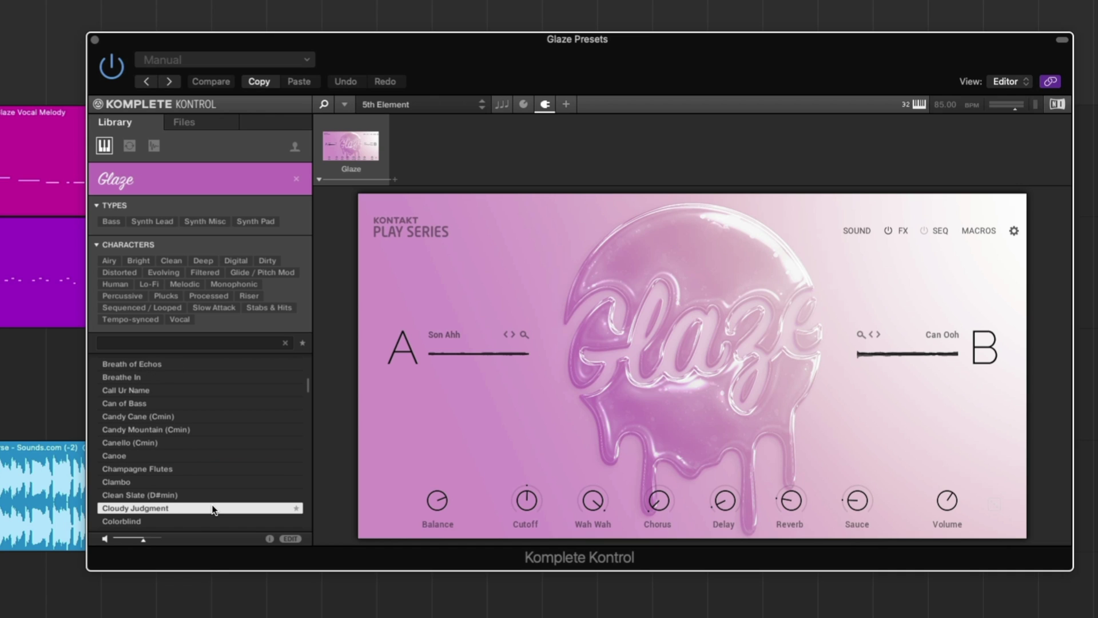
Step: Audition Final Call, Ghost In The Machine and Komplicated (Cmin), ending on Kross Over (Cmin)
scroll(213, 509, "down", 6)
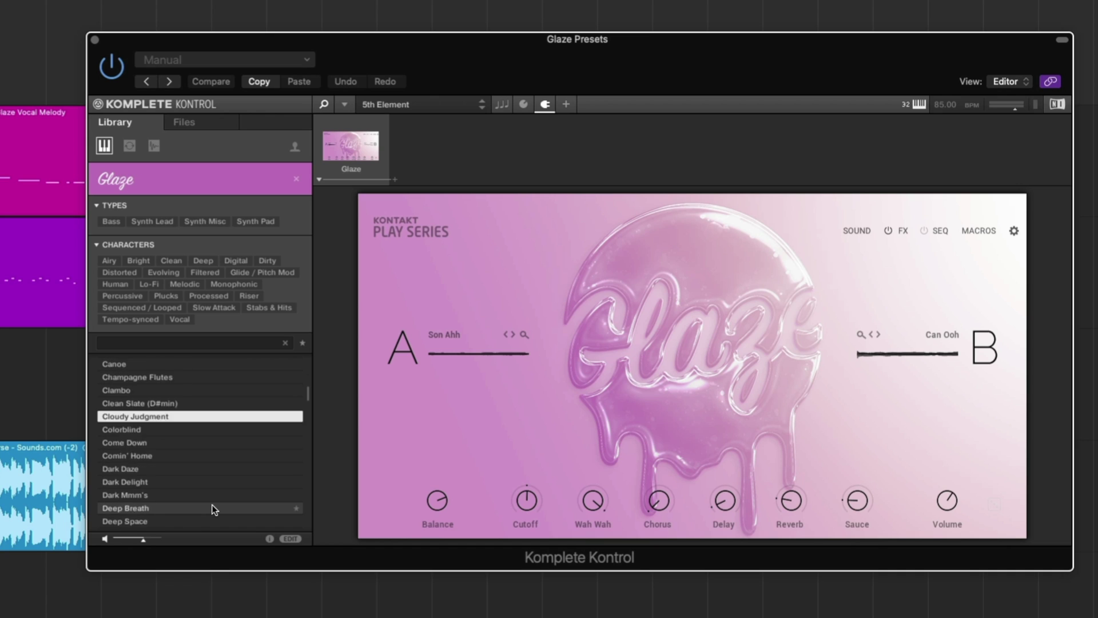
scroll(212, 508, "down", 2)
left_click(212, 508)
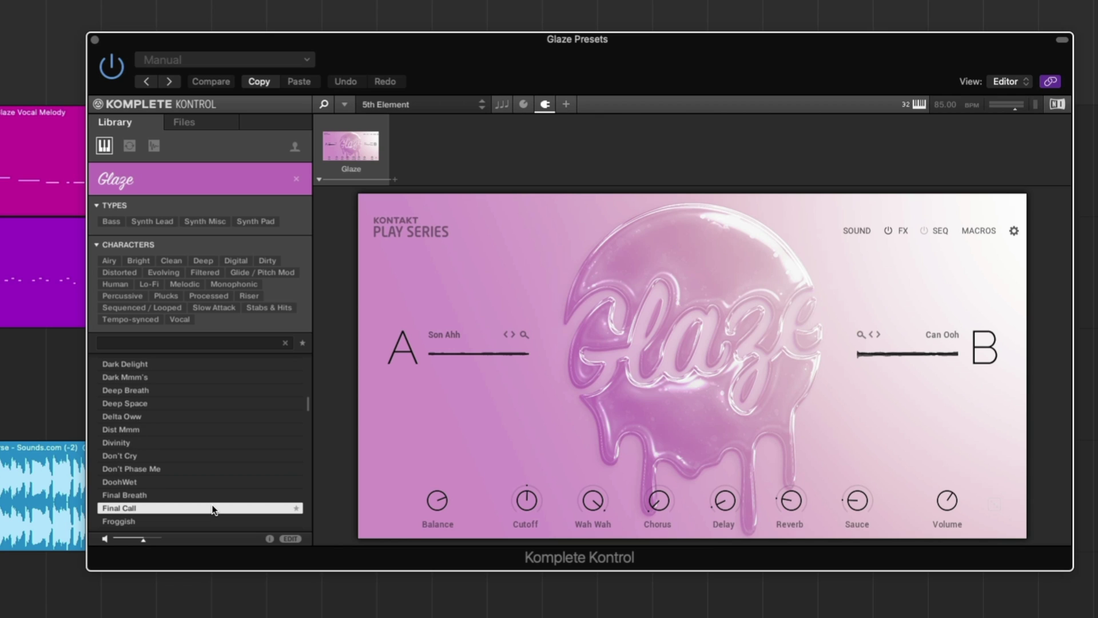
scroll(213, 509, "down", 3)
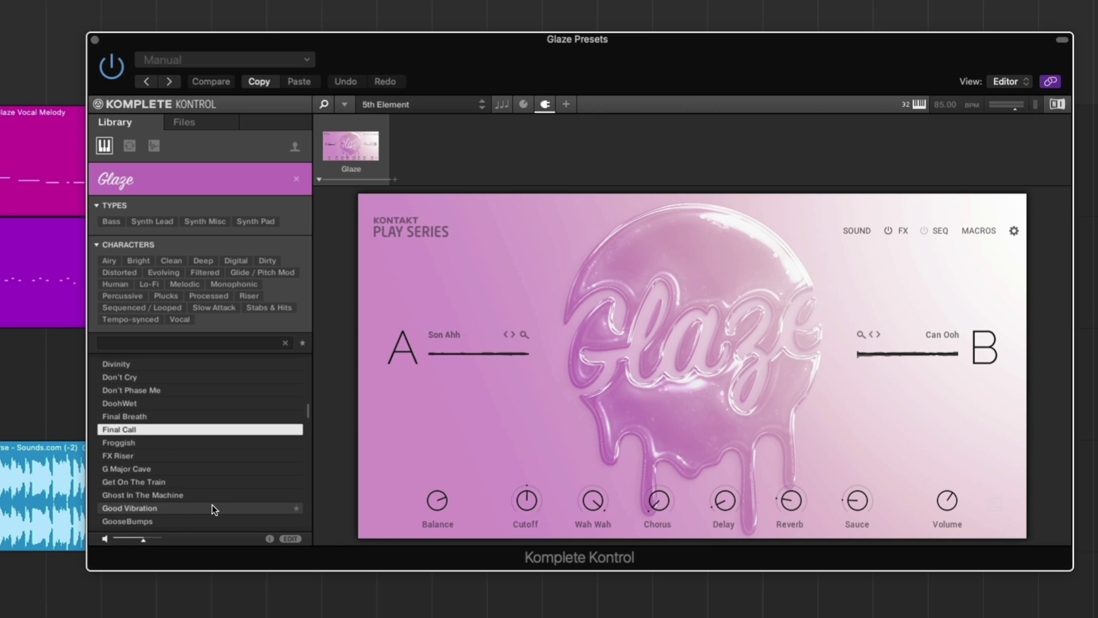
left_click(214, 498)
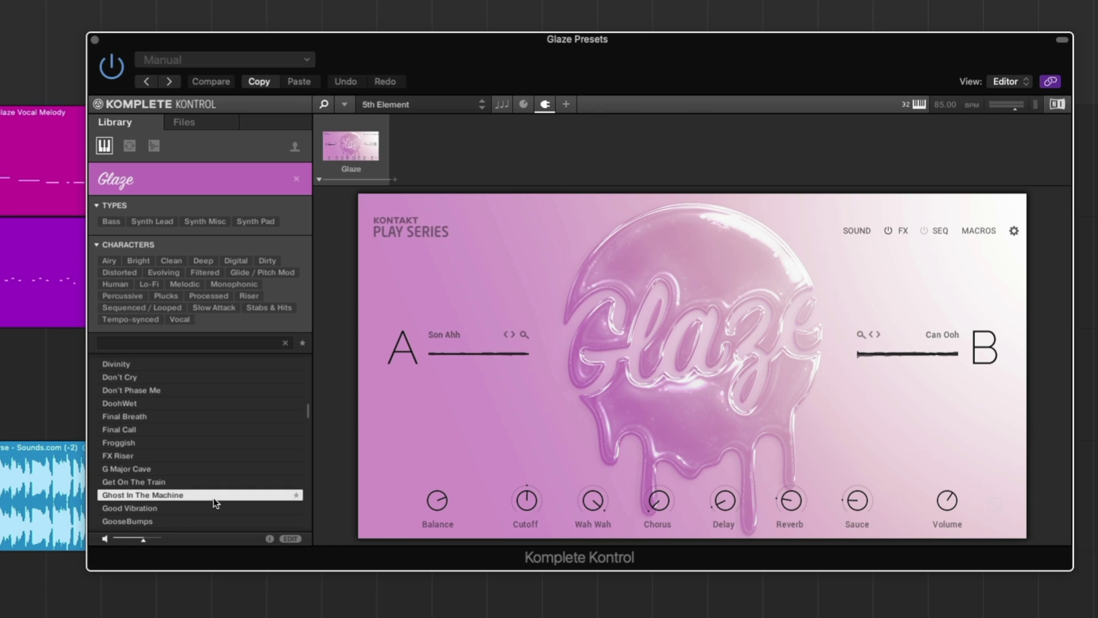
scroll(213, 498, "down", 6)
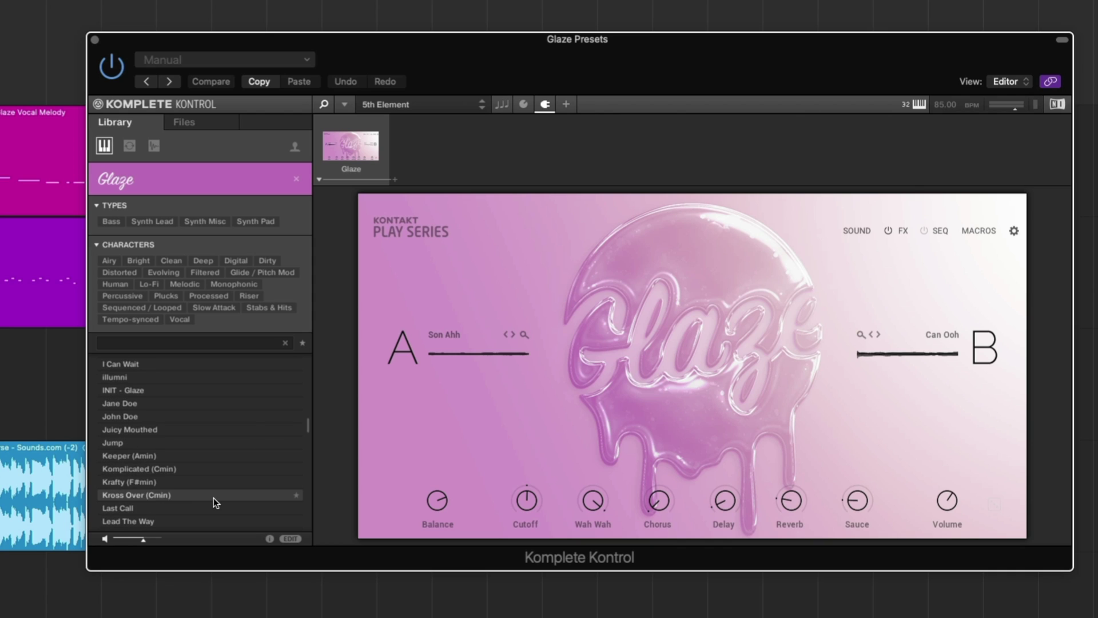
left_click(219, 466)
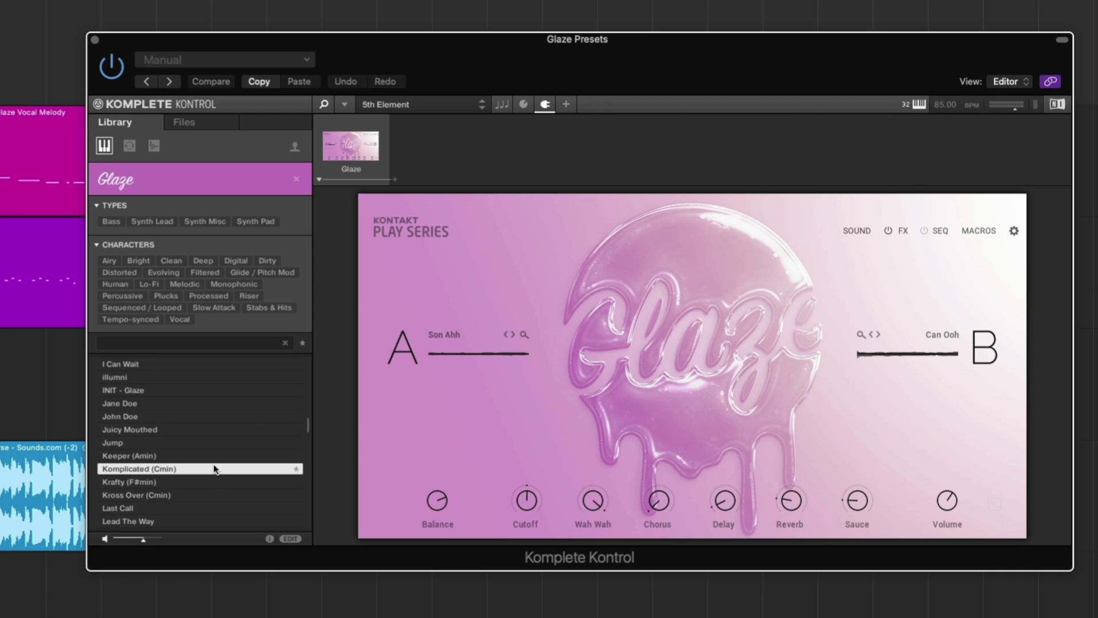
left_click(196, 495)
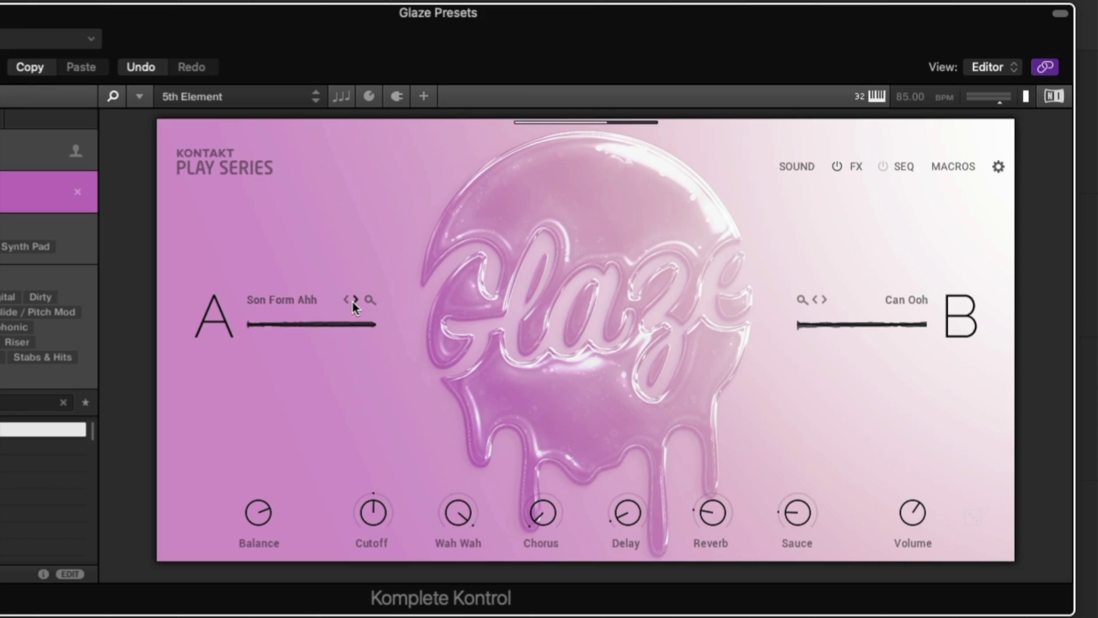
Step: Step layer A's sample to Son Rev Ahh and layer B's to Can Form Ooh
left_click(354, 300)
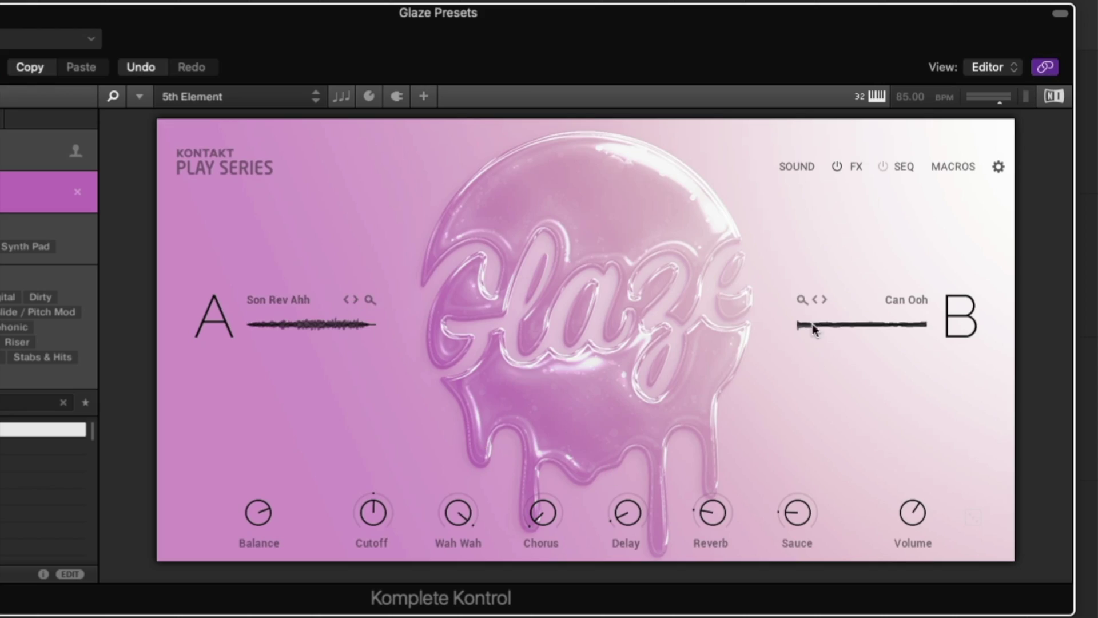
left_click(822, 301)
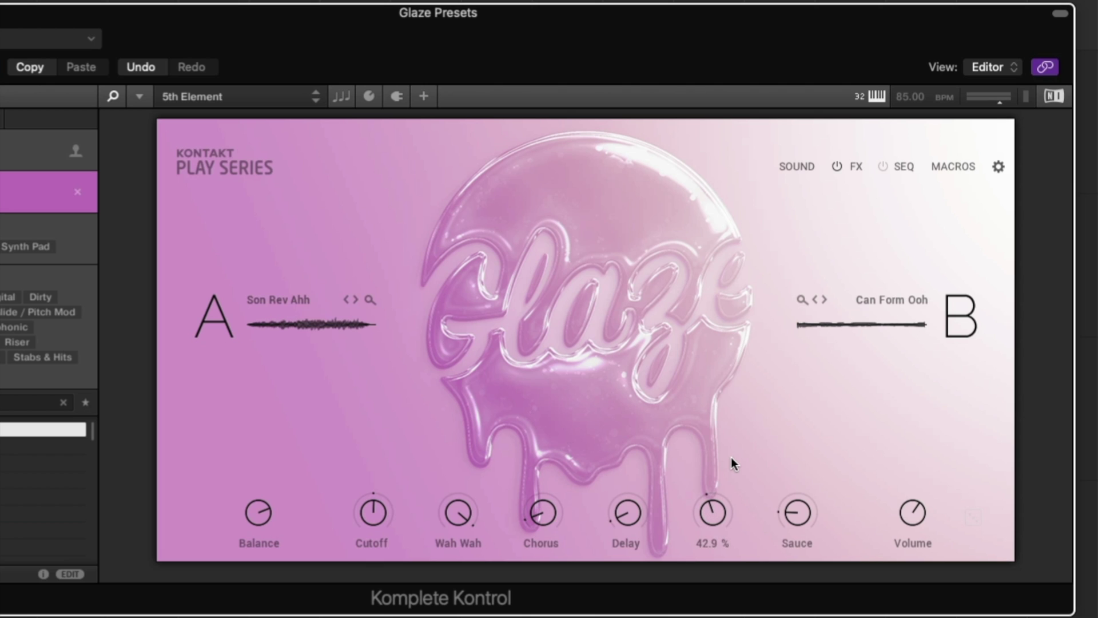
Step: Shorten Glaze's mod envelope attack to 192.8 ms on the sound page
left_click(795, 167)
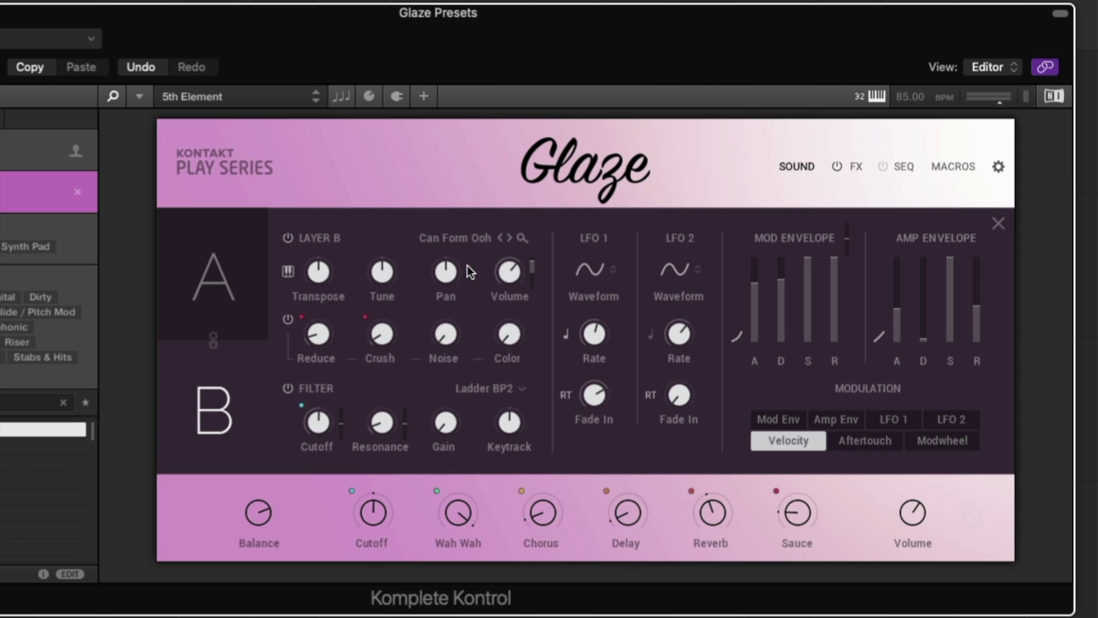
left_click(200, 286)
left_click(199, 375)
left_click_drag(755, 295, 754, 342)
Step: Swap Chorus for Tape Saturation and the fourth effect for Distortion, moving Reverb third
left_click(855, 170)
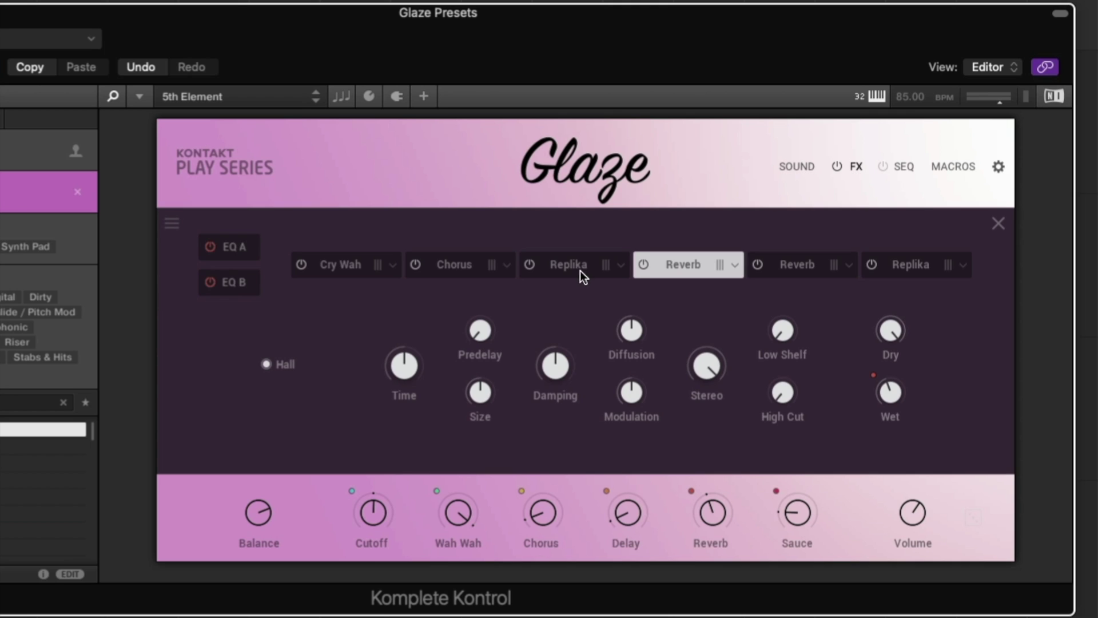
left_click(506, 265)
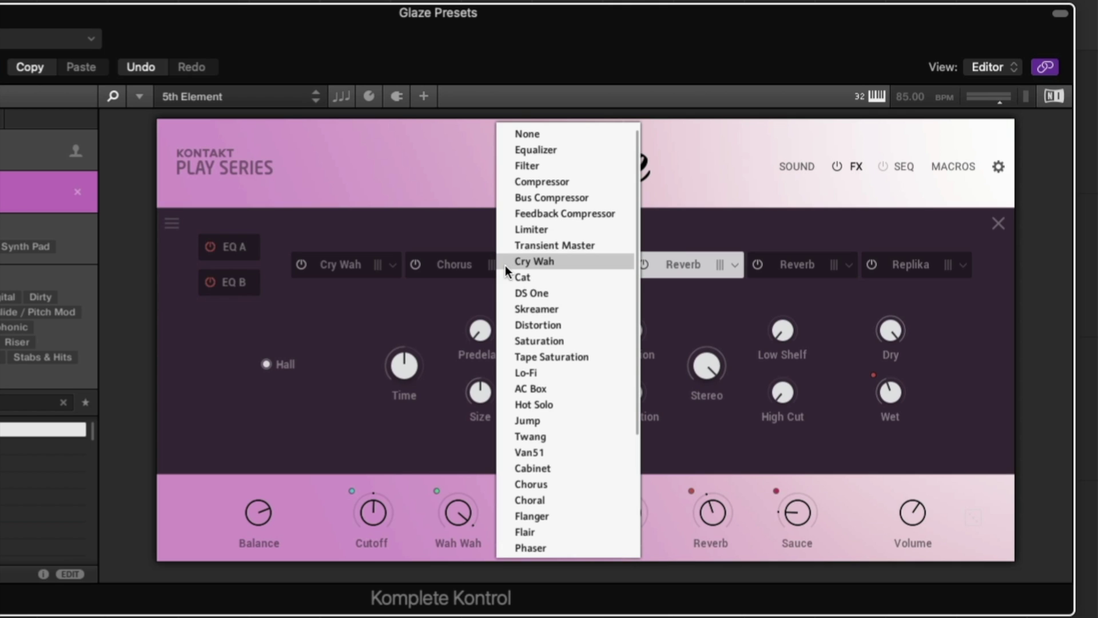
left_click(526, 357)
left_click(735, 265)
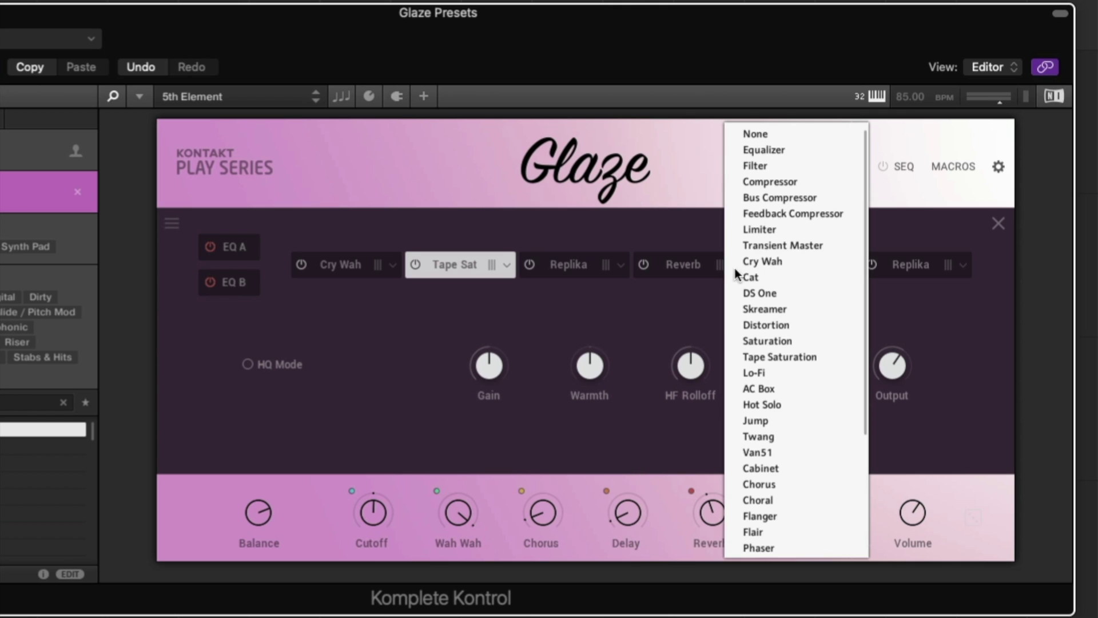
left_click(743, 321)
left_click_drag(801, 269, 565, 267)
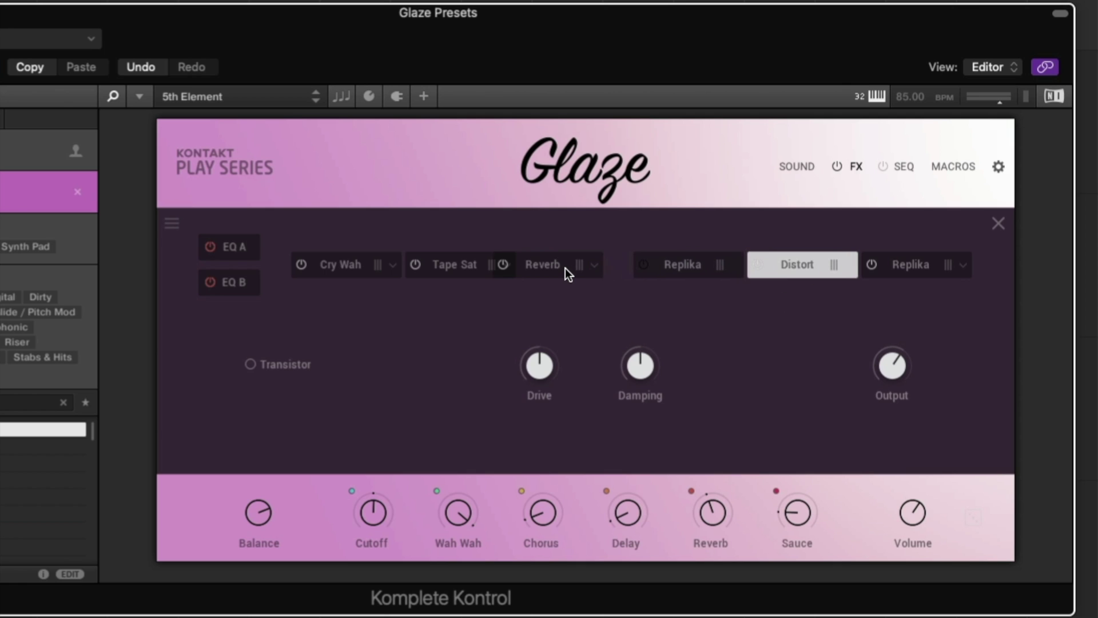
left_click(888, 171)
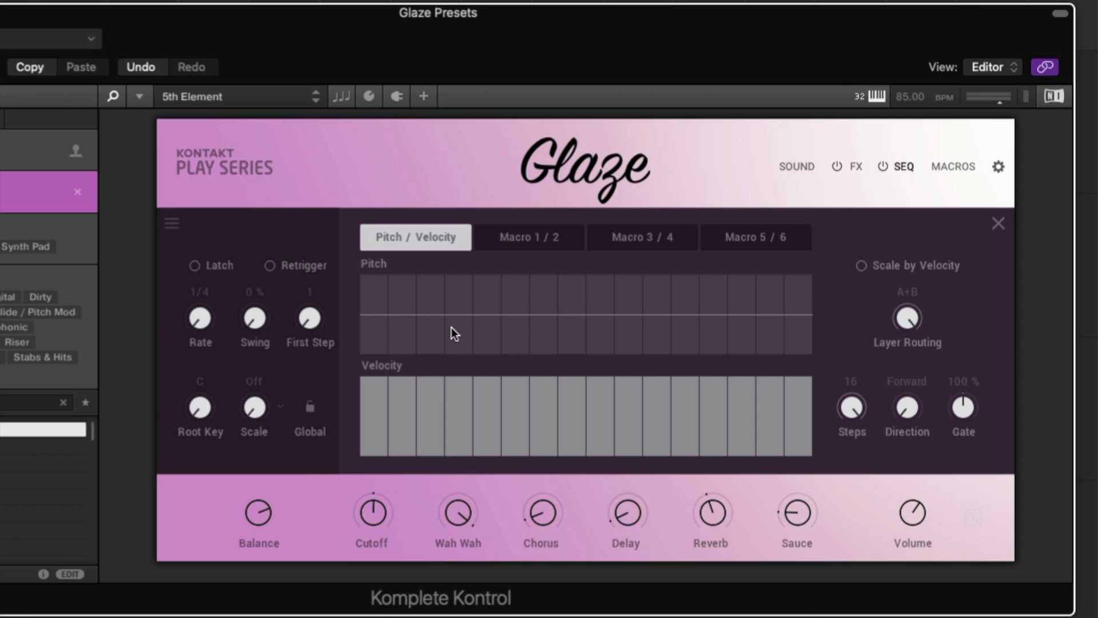
Step: Reshape pitch steps 13 to 15 in Glaze's step sequencer
left_click_drag(708, 325, 771, 291)
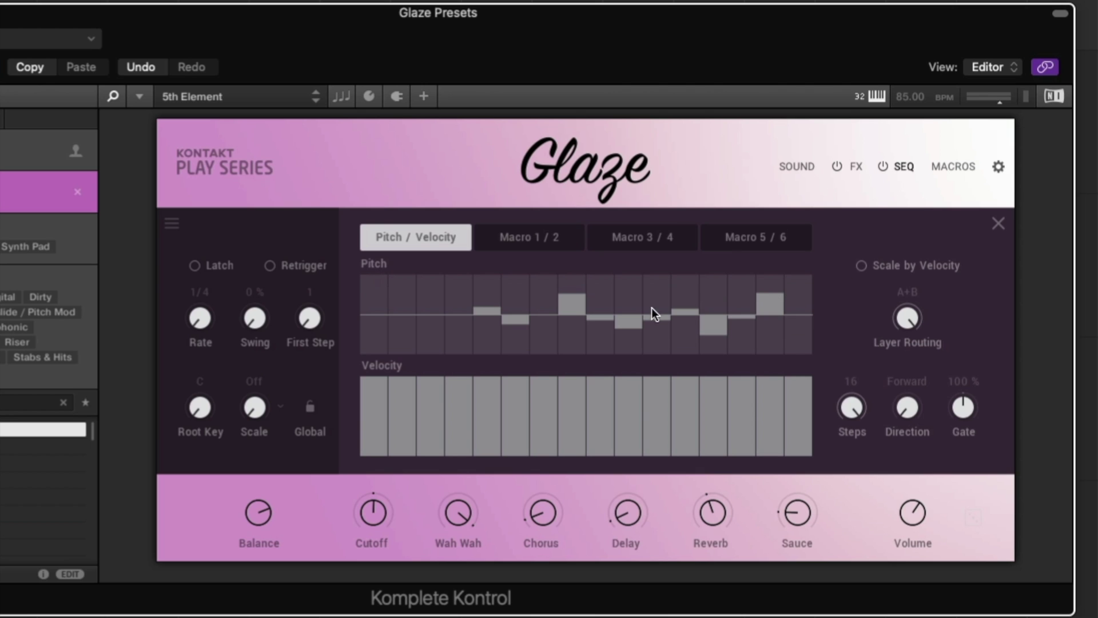
left_click(949, 172)
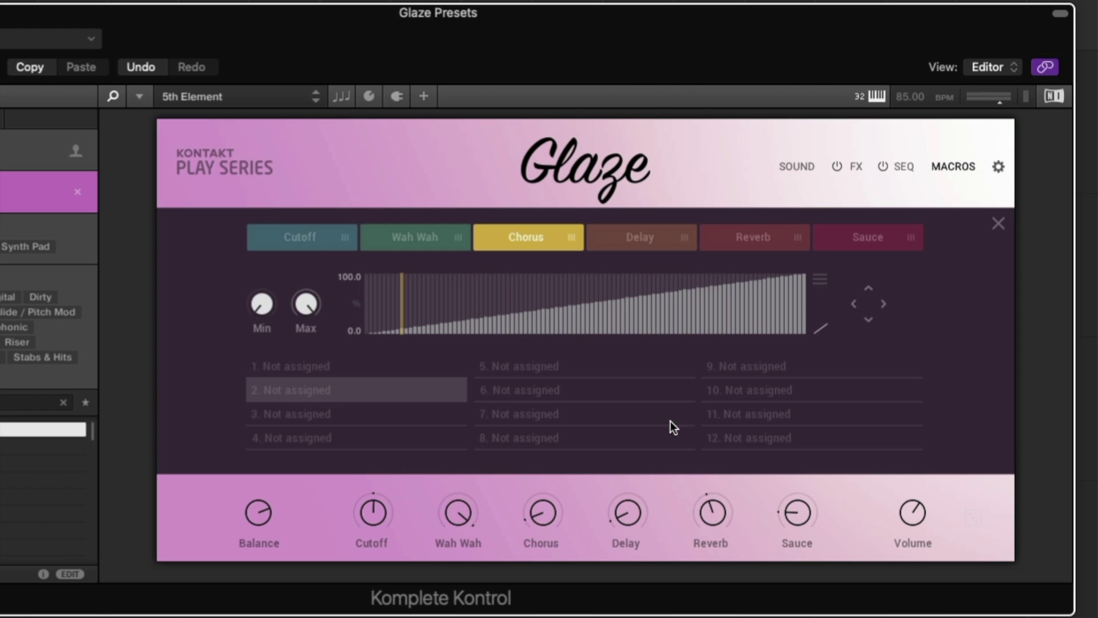
Step: Assign the Reverb macro to the Stereo setting and lower its upper range limit
left_click(854, 168)
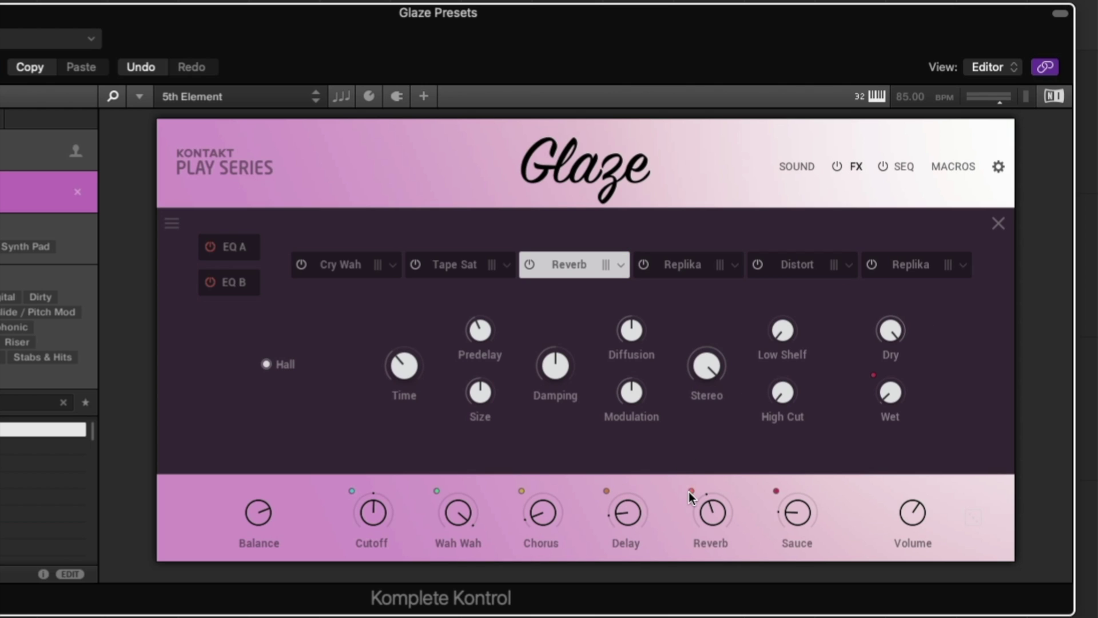
left_click_drag(690, 490, 701, 389)
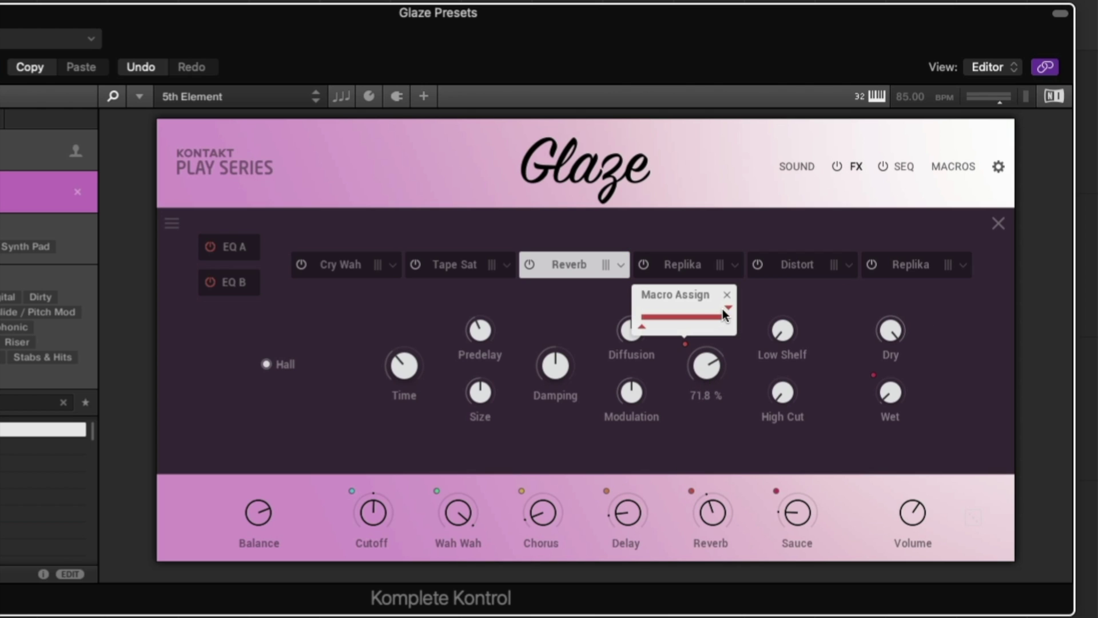
left_click_drag(722, 309, 701, 308)
Step: Move the Delay macro ahead of Chorus and Wah Wah into first place
left_click(947, 171)
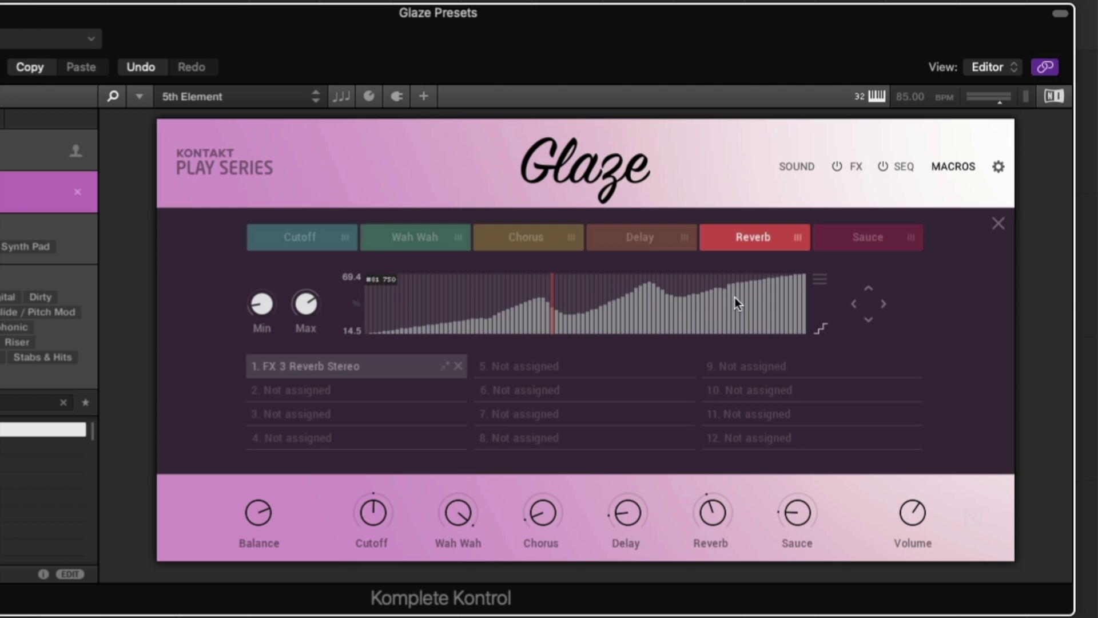
left_click_drag(639, 236, 561, 237)
left_click_drag(422, 235, 299, 234)
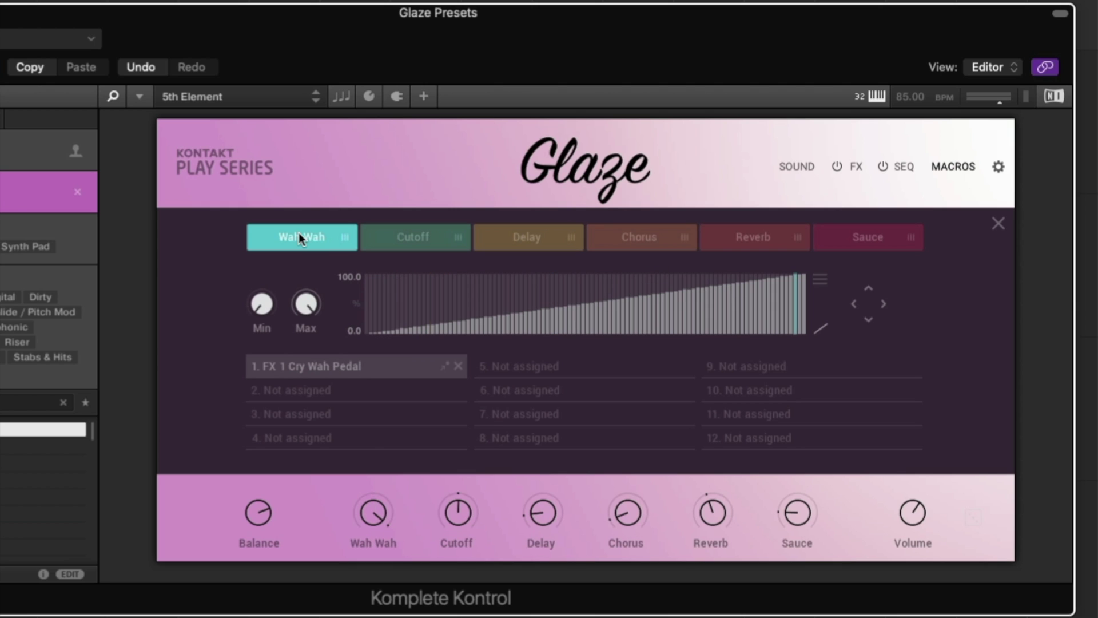
Step: Raise the low end of Glaze's velocity curve in the performance settings
left_click(997, 169)
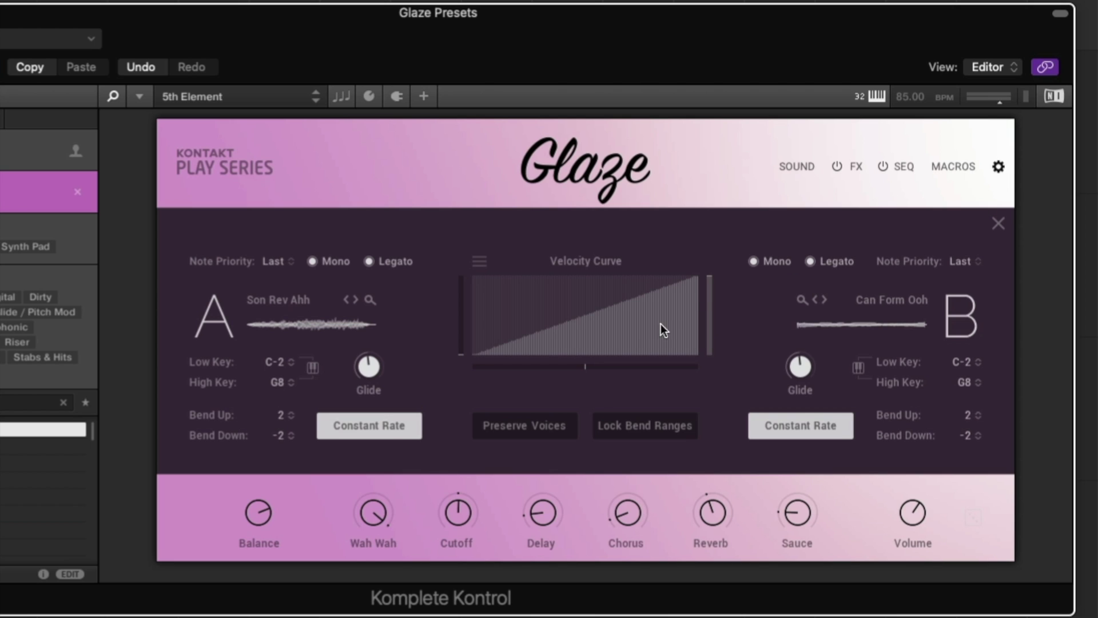
mouse_move(461, 345)
left_mouse_down()
mouse_move(469, 285)
mouse_move(448, 331)
left_mouse_up()
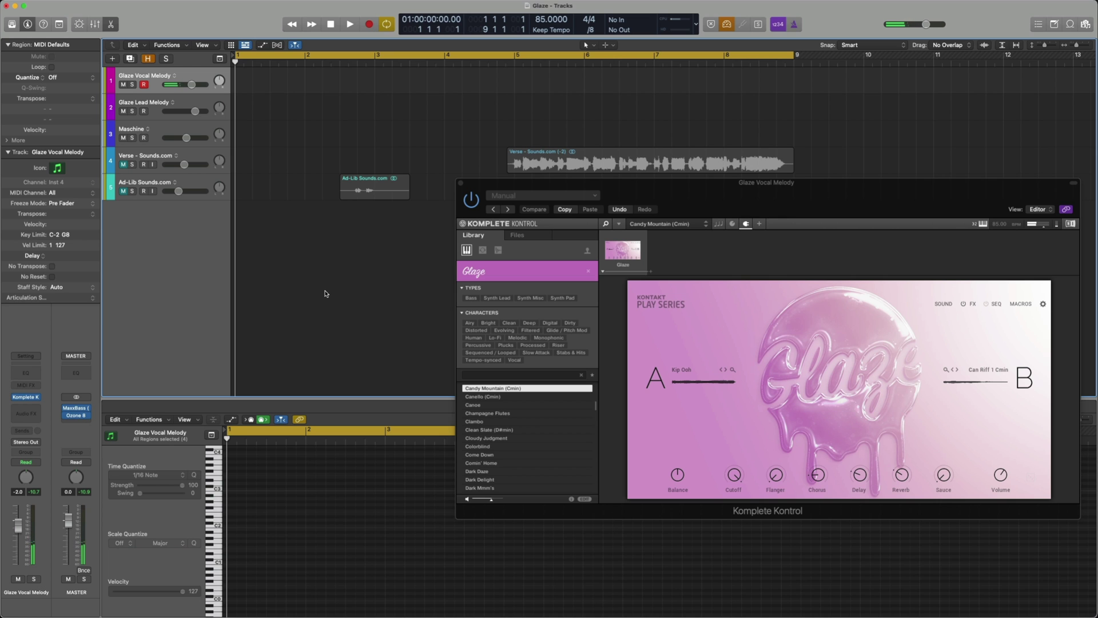
Step: Record about two bars of melody onto the Glaze Vocal Melody track
key("r")
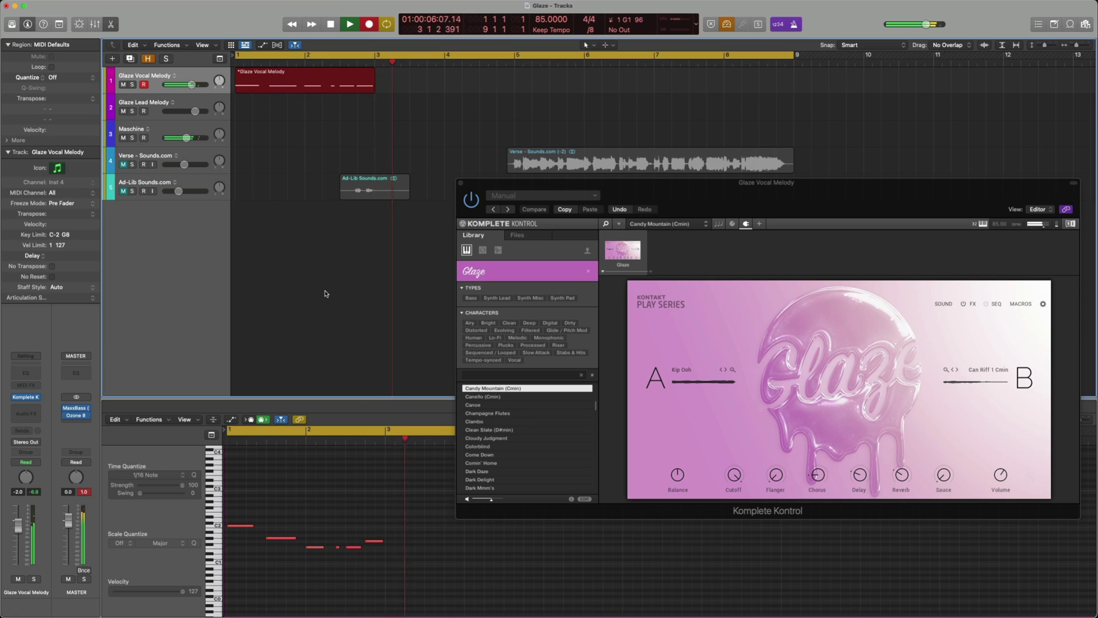
key("space")
Step: Repeat the Glaze Vocal Melody region so it fills bars 1–9
left_click(325, 293)
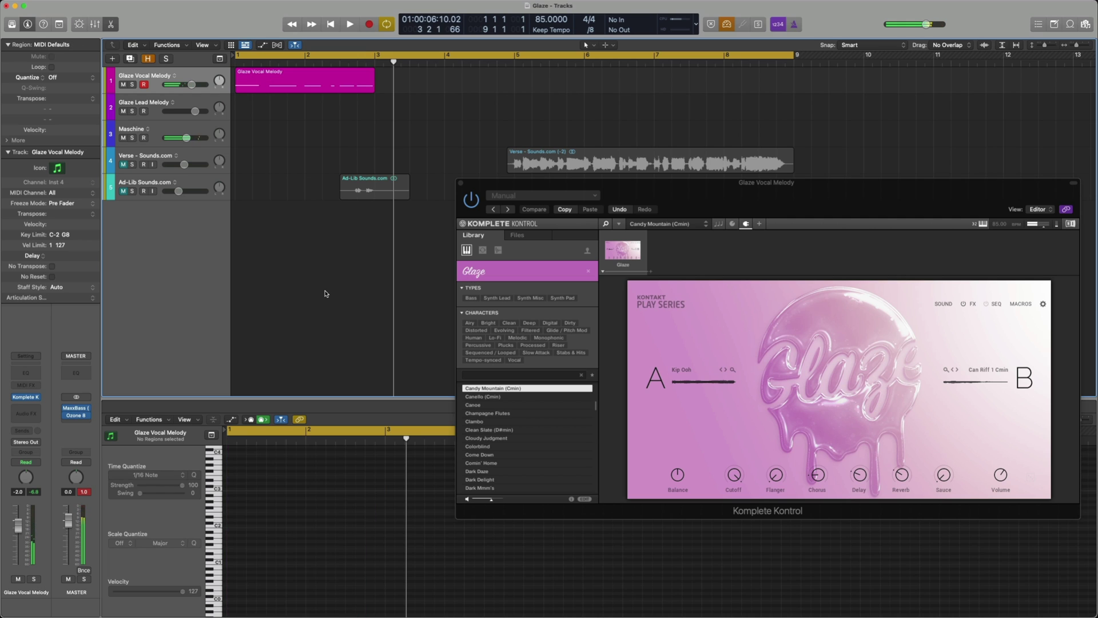
left_click(329, 78)
left_click(228, 578)
key("super+a")
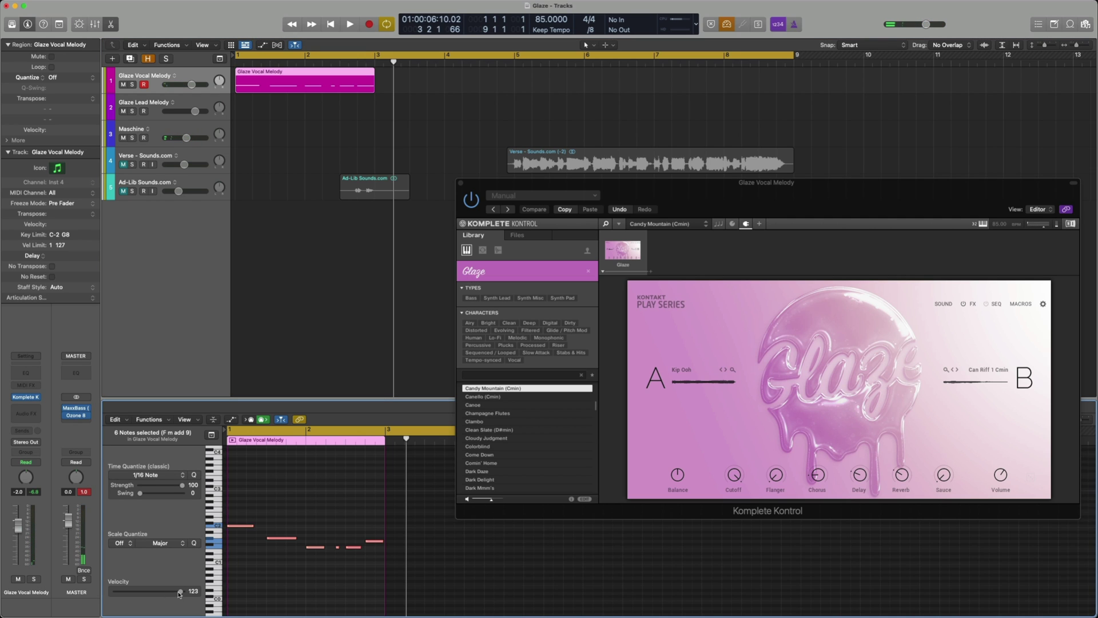
left_click(335, 87)
key("super+r")
key("super+r")
key("super+r")
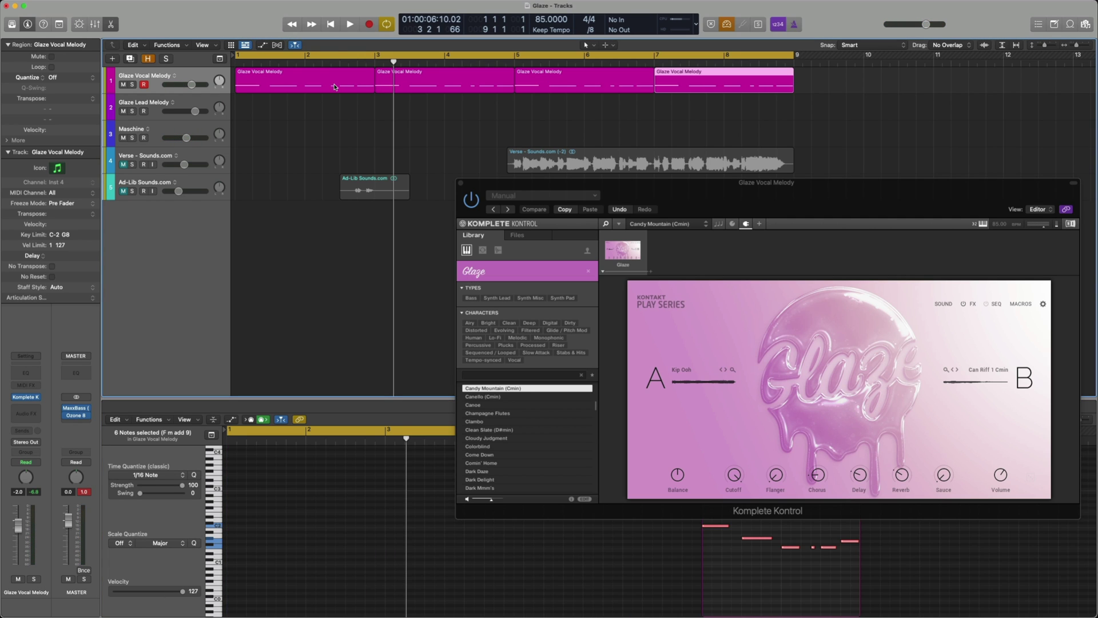
Step: Lower the Glaze Vocal Melody track volume to -4.0 dB
left_click(192, 84)
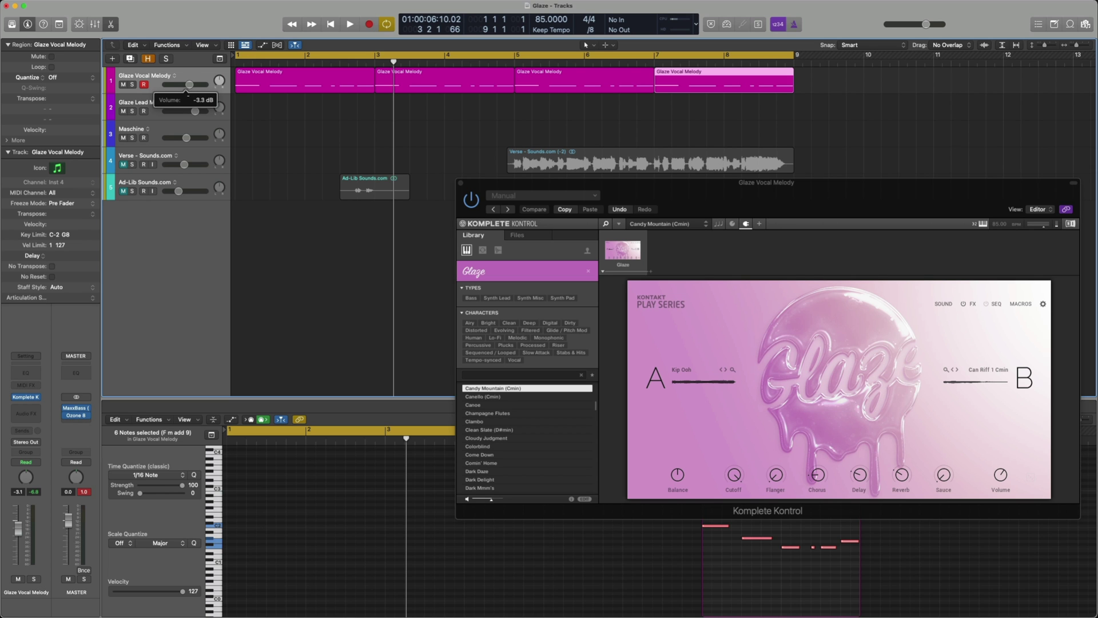
left_click_drag(188, 85, 187, 85)
left_click(284, 123)
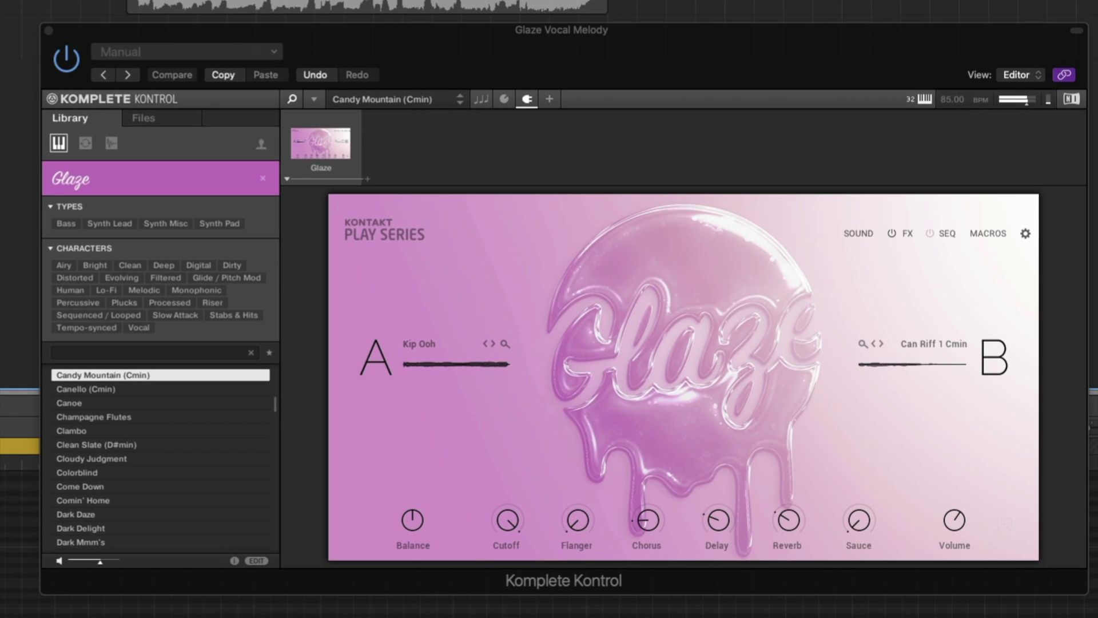
Step: Bring the Glaze panel's Cutoff macro up to 43.2 %
left_click_drag(859, 519, 859, 503)
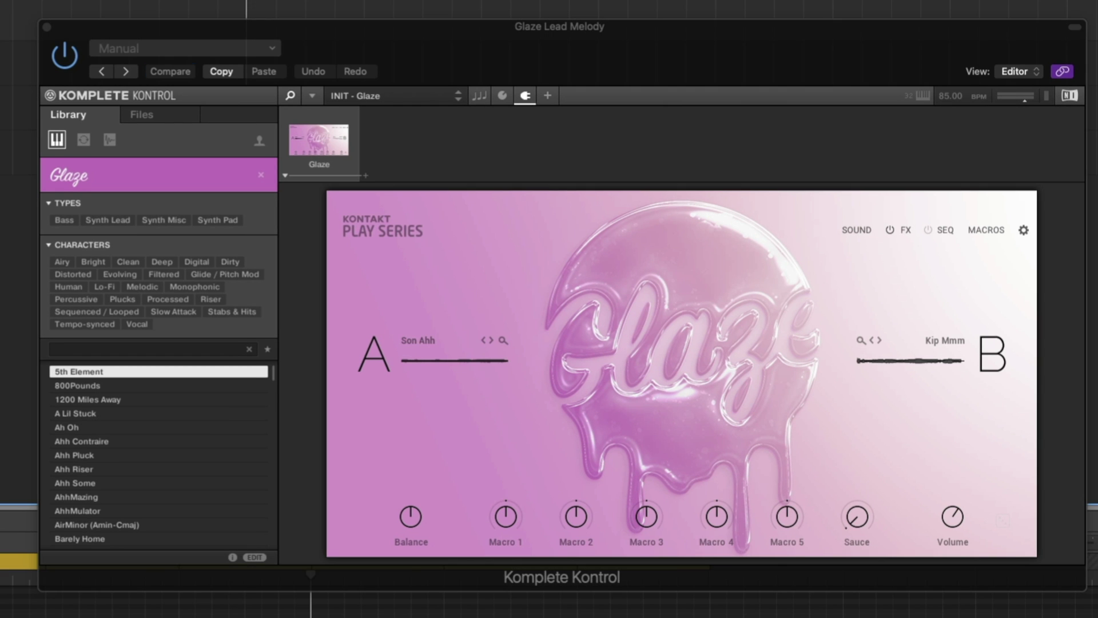
Step: Filter Glaze presets to Plucks, audition DoohWet, Levitate and Mid Flight, then load Poly Dist
left_click(121, 299)
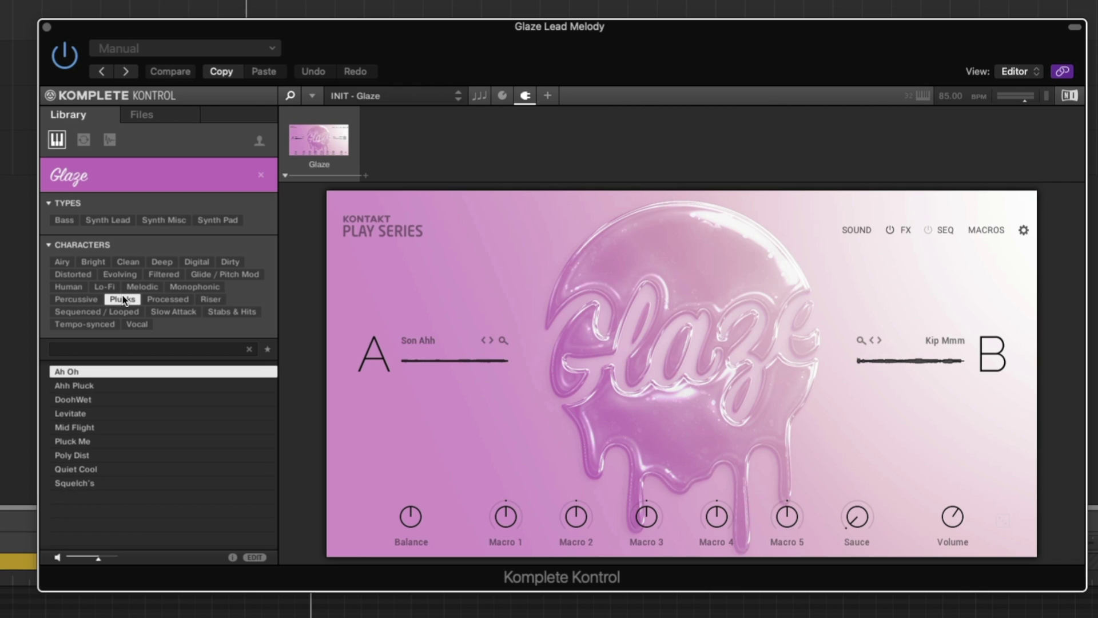
left_click(117, 402)
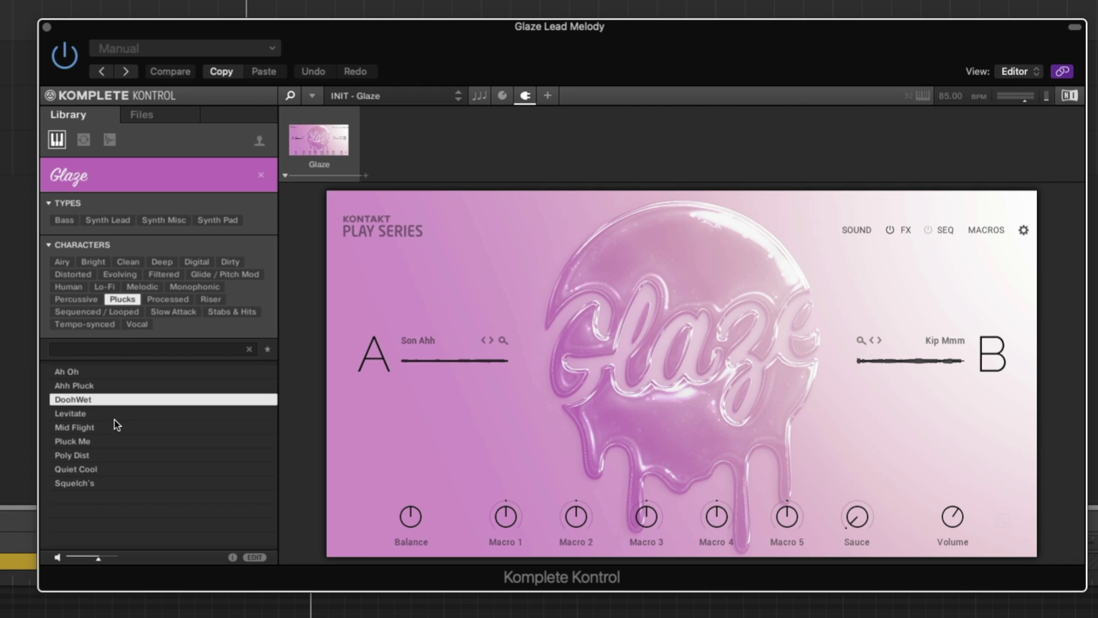
left_click(114, 413)
left_click(109, 429)
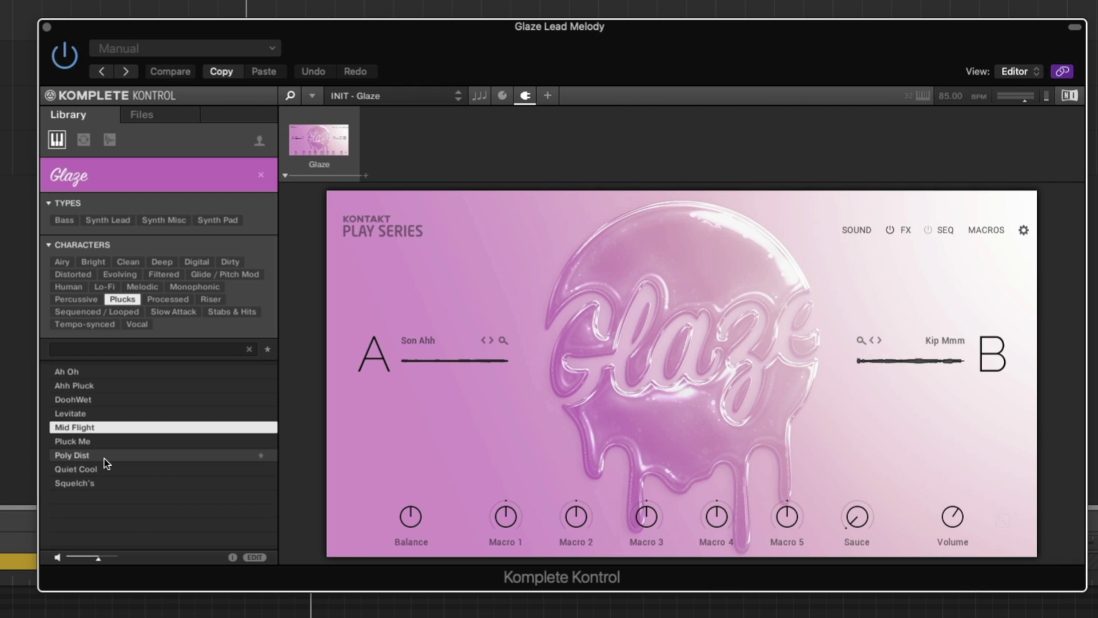
left_click(104, 455)
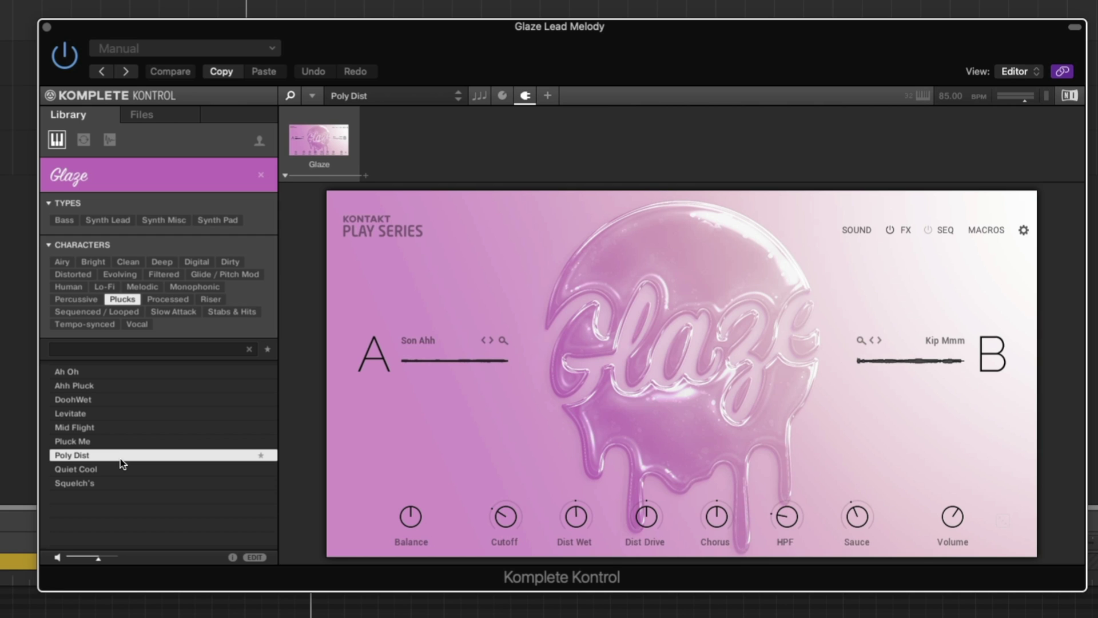
Step: Raise the Poly Dist reverb's Wet level from 33.9 % to 61.1 % in the FX settings
left_click(906, 229)
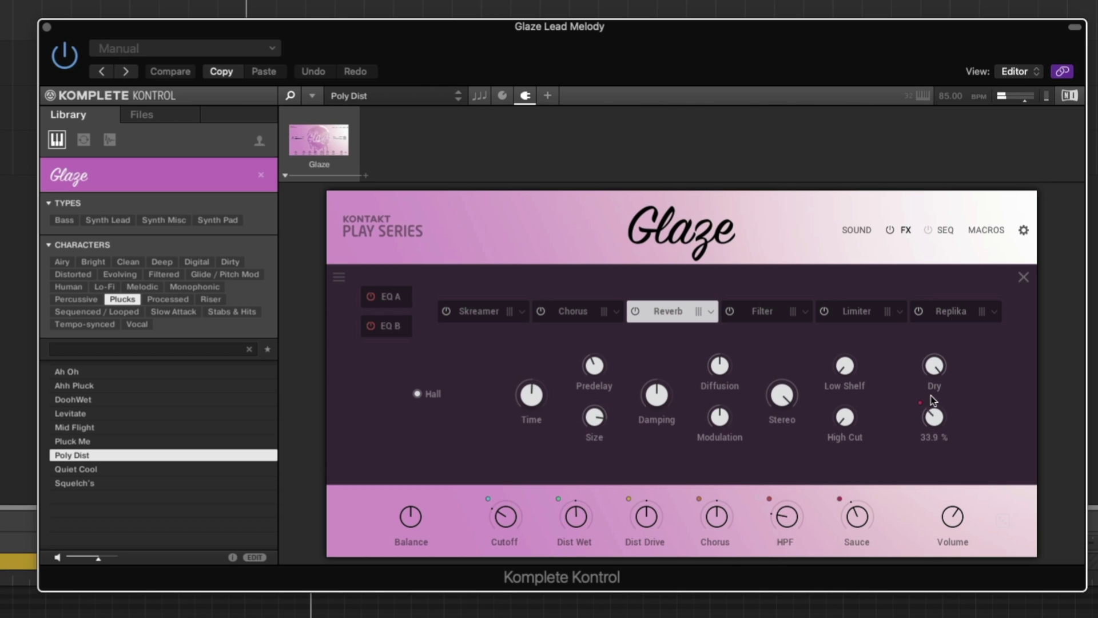
left_click_drag(931, 396, 931, 392)
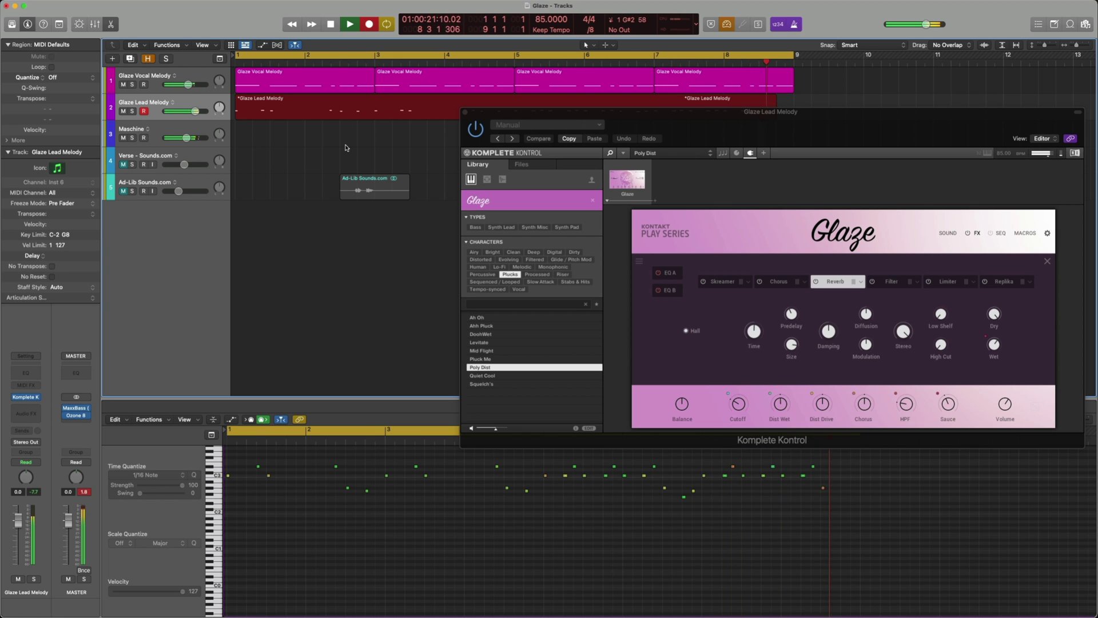
Step: Stop the lead melody recording, close Komplete Kontrol, select its notes and set the track to -0.9 dB
key("space")
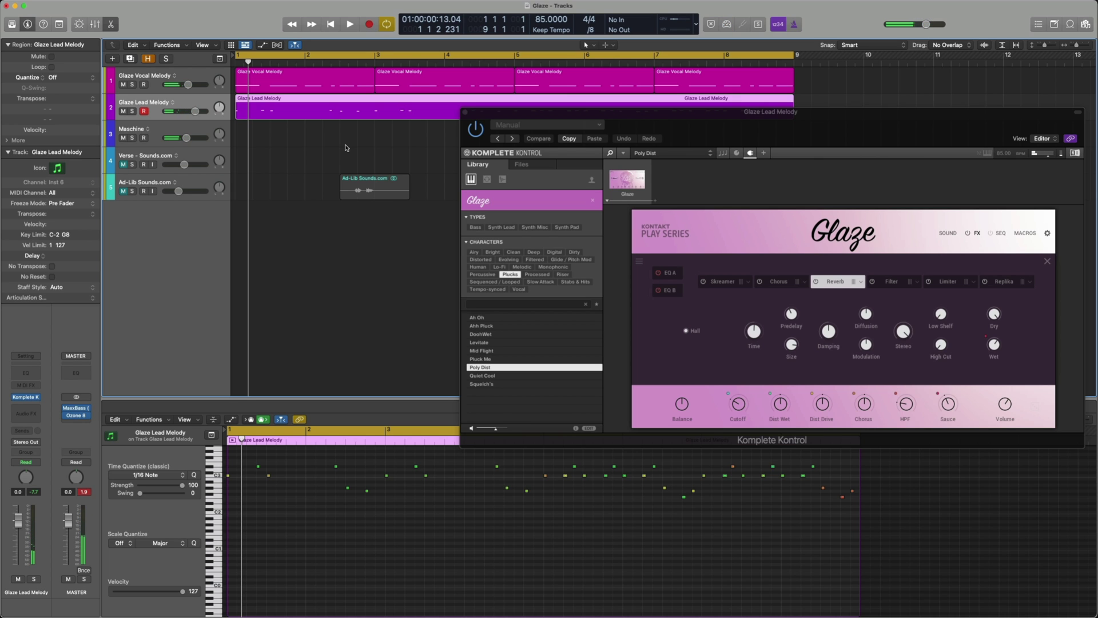
key("v")
left_click(442, 533)
key("super+a")
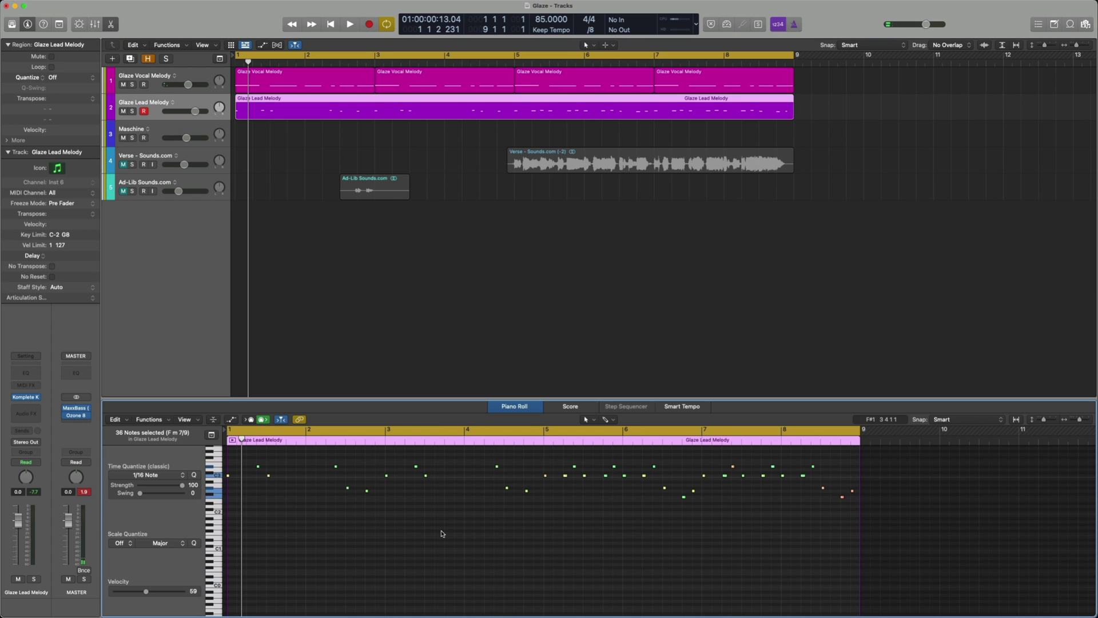
left_click(439, 536)
left_click_drag(195, 111, 193, 111)
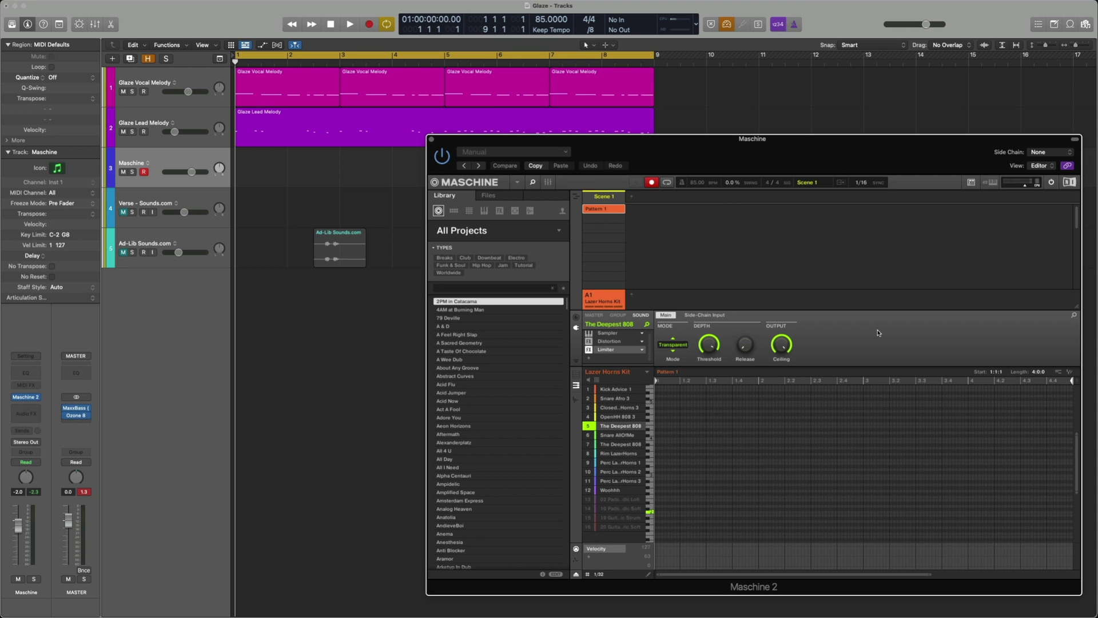
Step: Start playback to record The Deepest 808 bass line into Pattern 1
key("space")
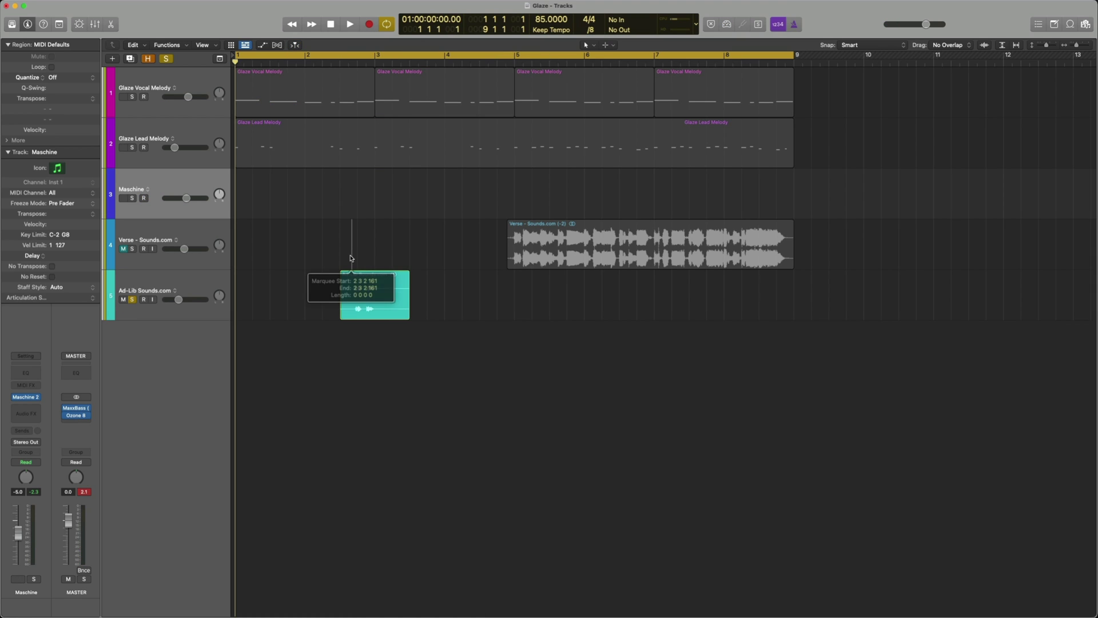
Step: Audition the Ad-Lib and Verse vocal samples on their own, then play the full beat from the start
left_click_drag(350, 256, 351, 257)
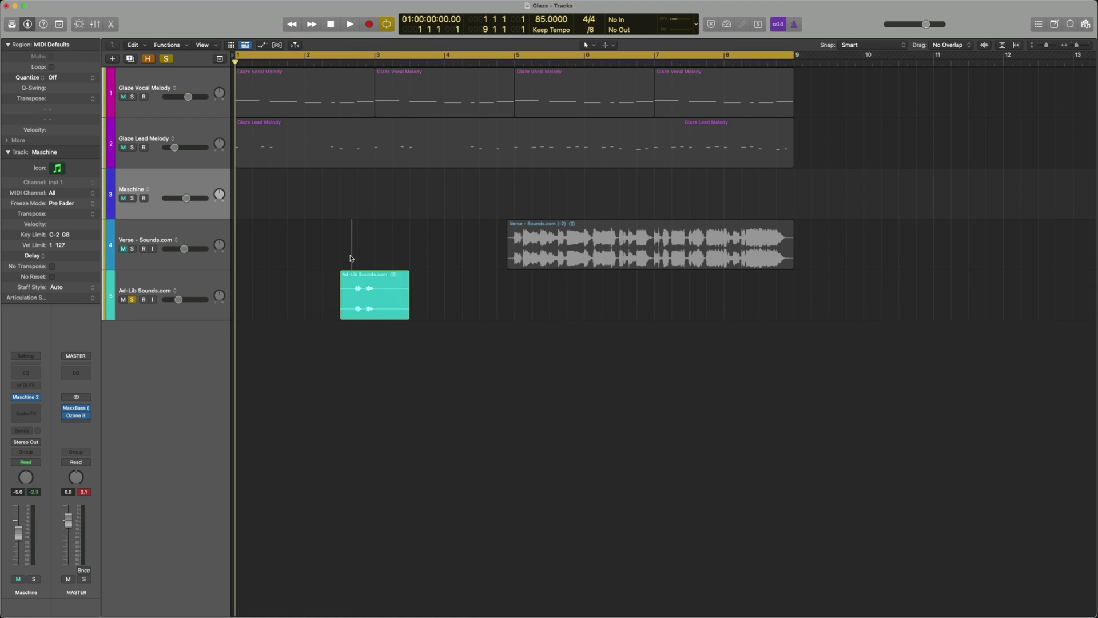
key("space")
key("space")
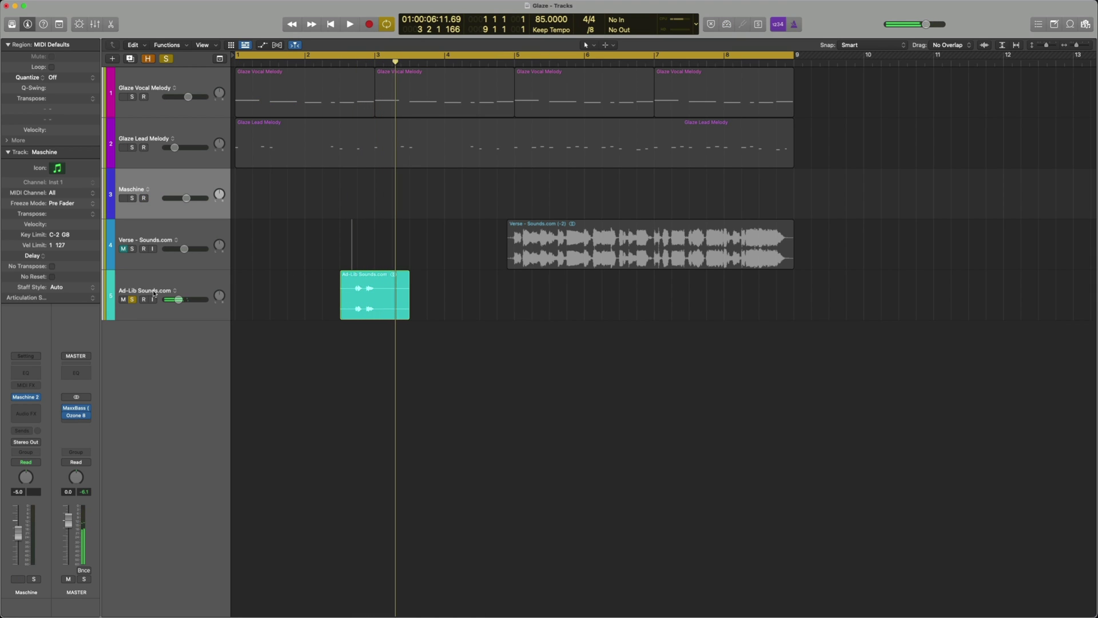
left_click(512, 263)
key("shift+Return")
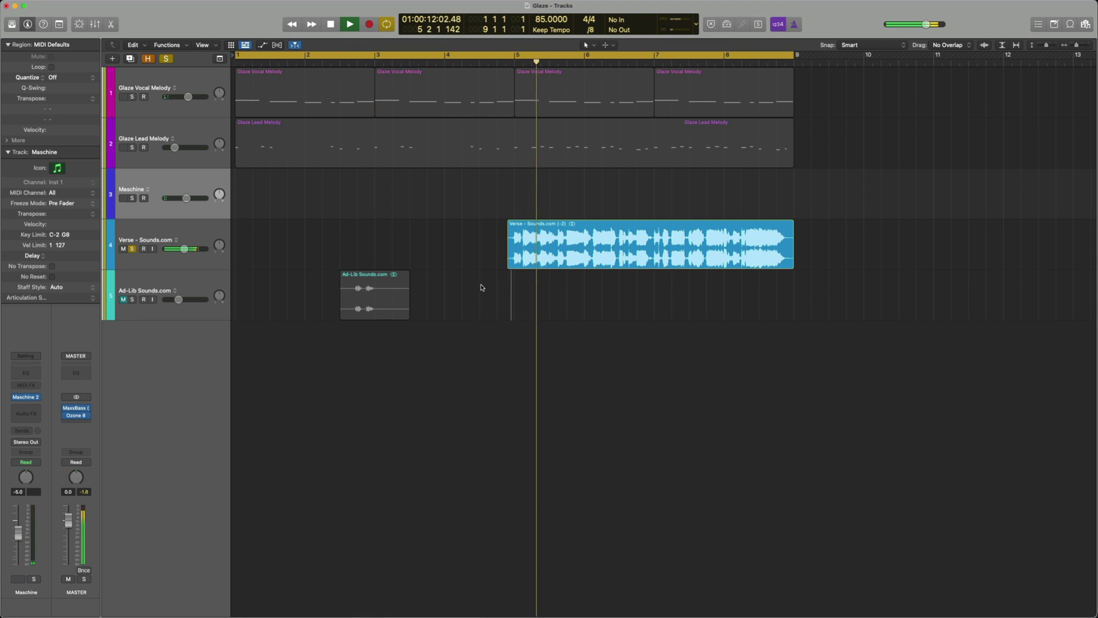
key("space")
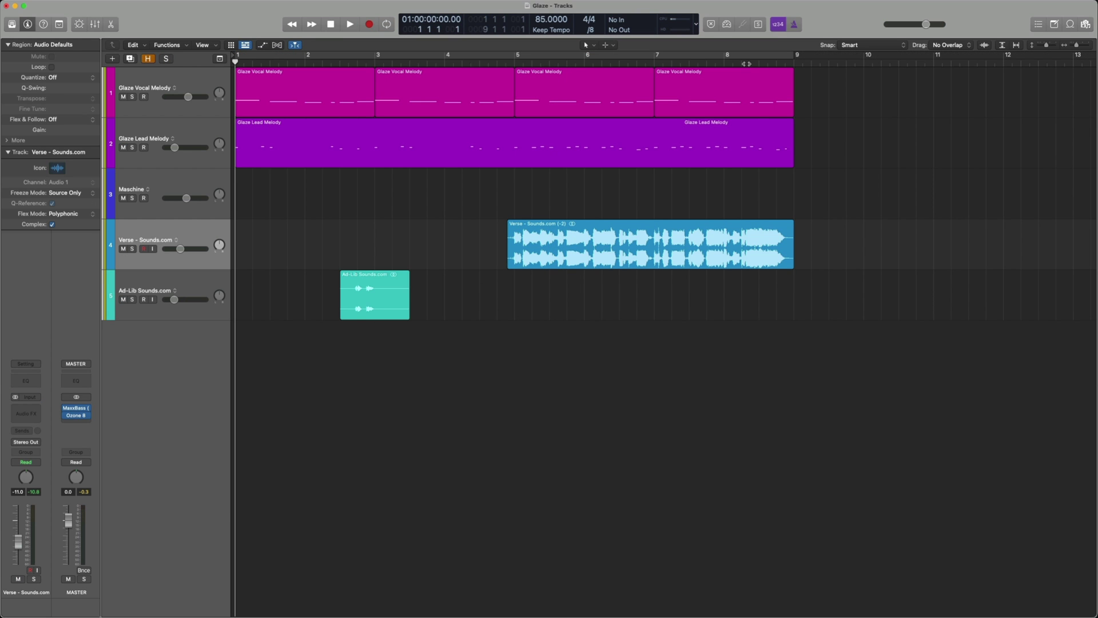
key("space")
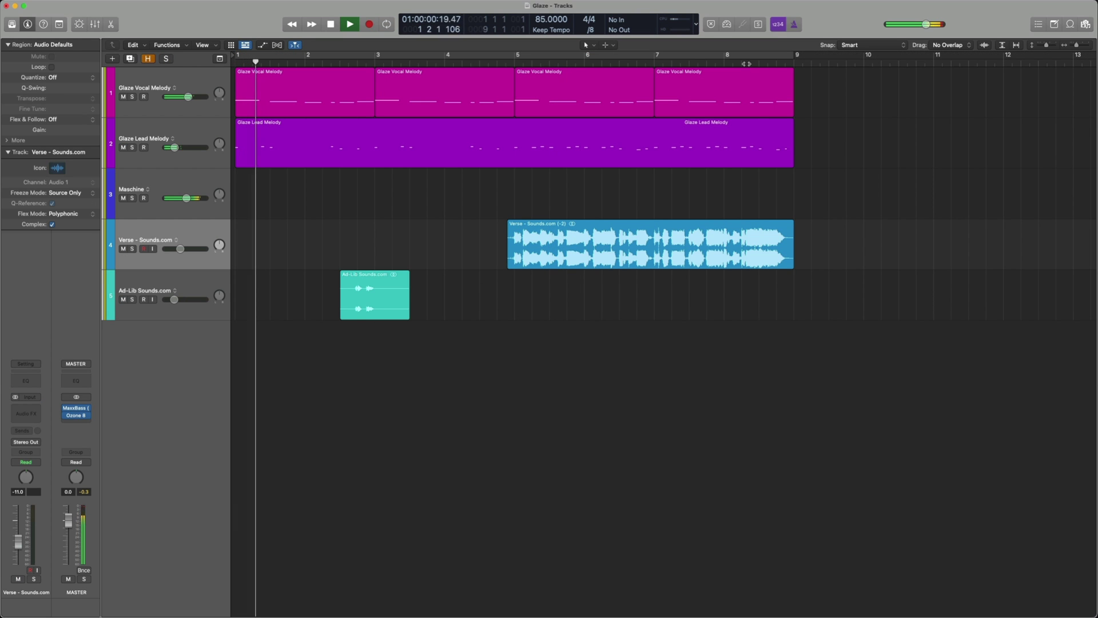